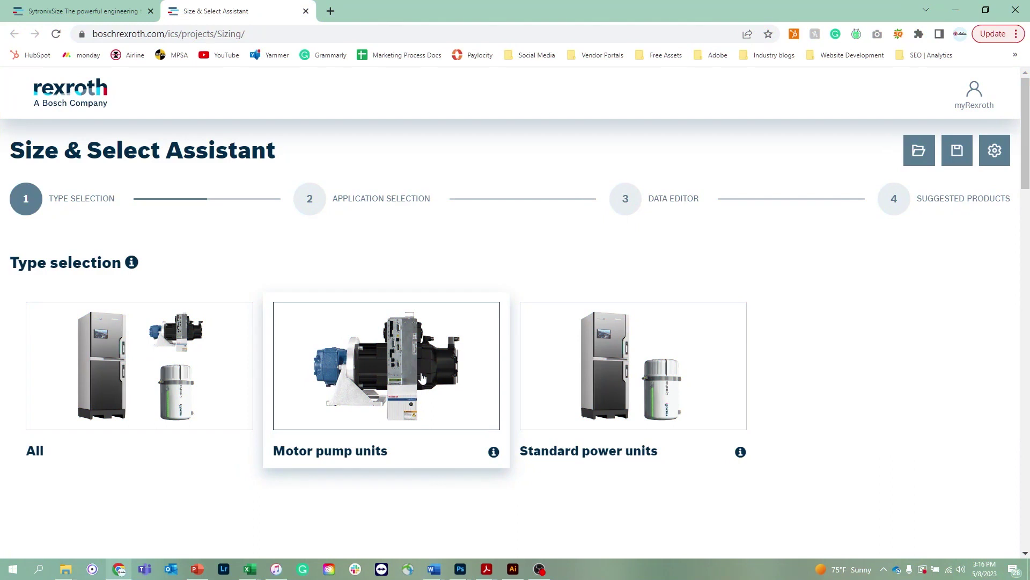
- Pick Motor pump units and scroll the sizing PDF to the energy calculation page
click(422, 377)
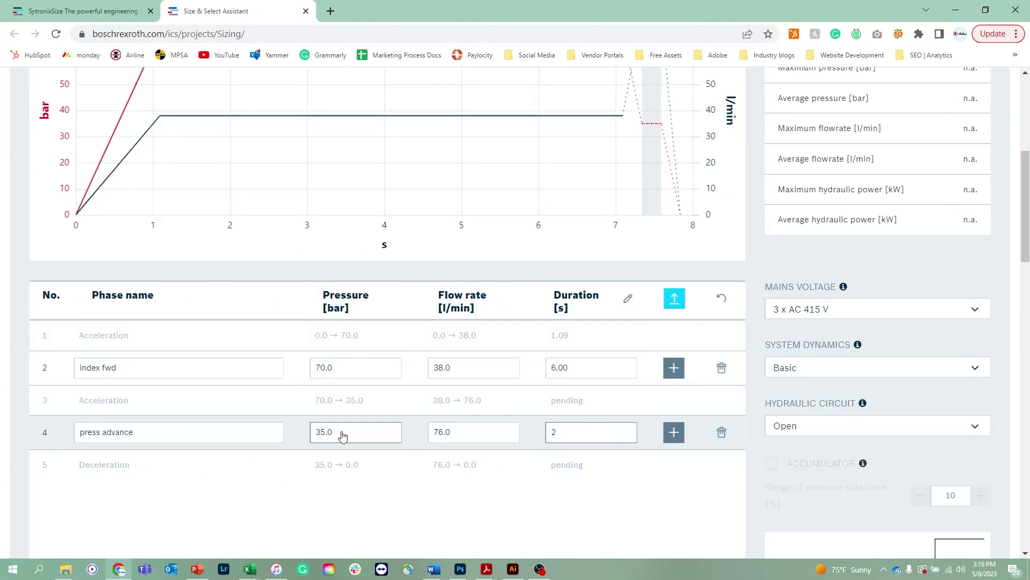
scroll(333, 429, up, 4)
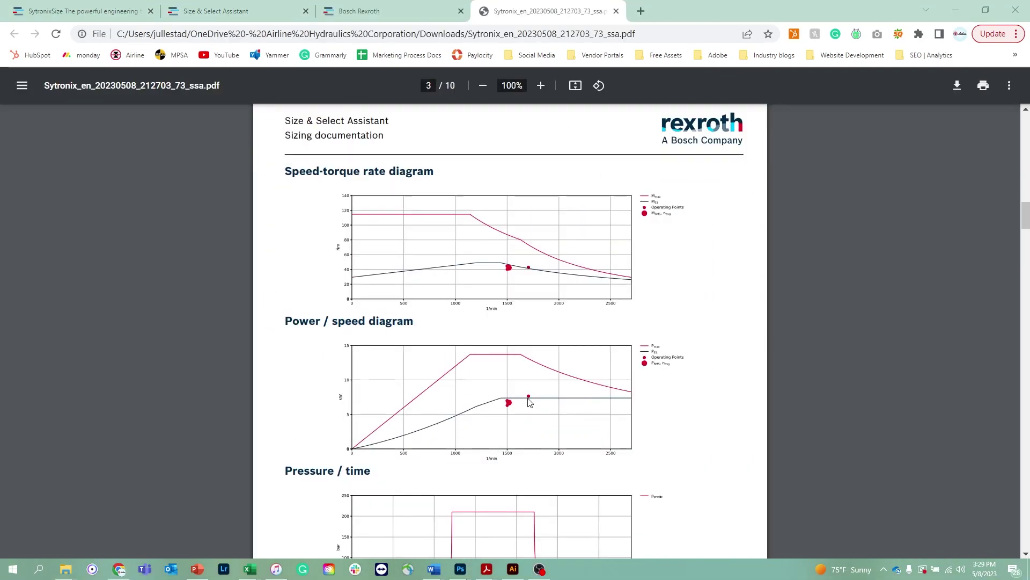
scroll(529, 424, down, 14)
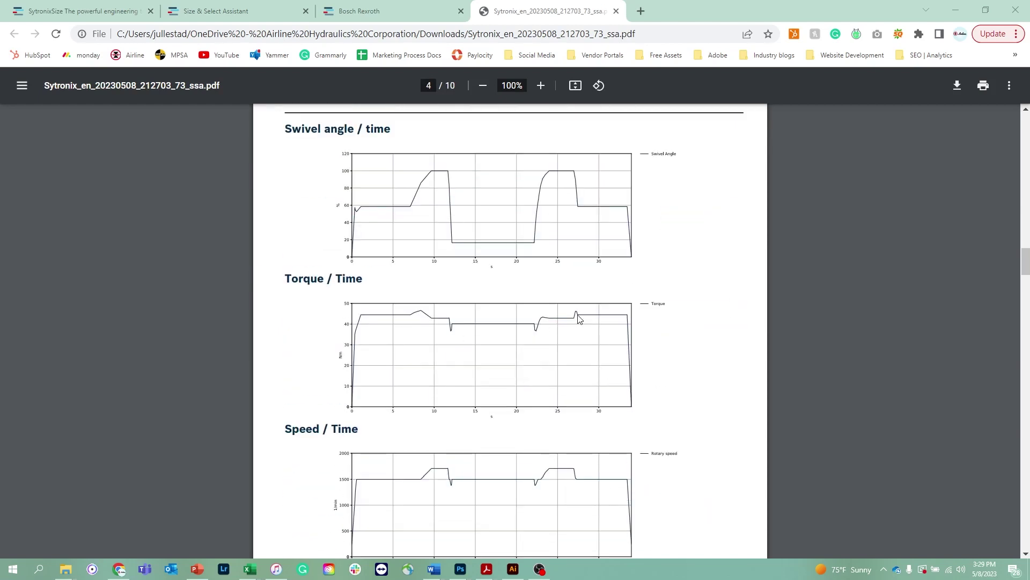
scroll(531, 400, down, 20)
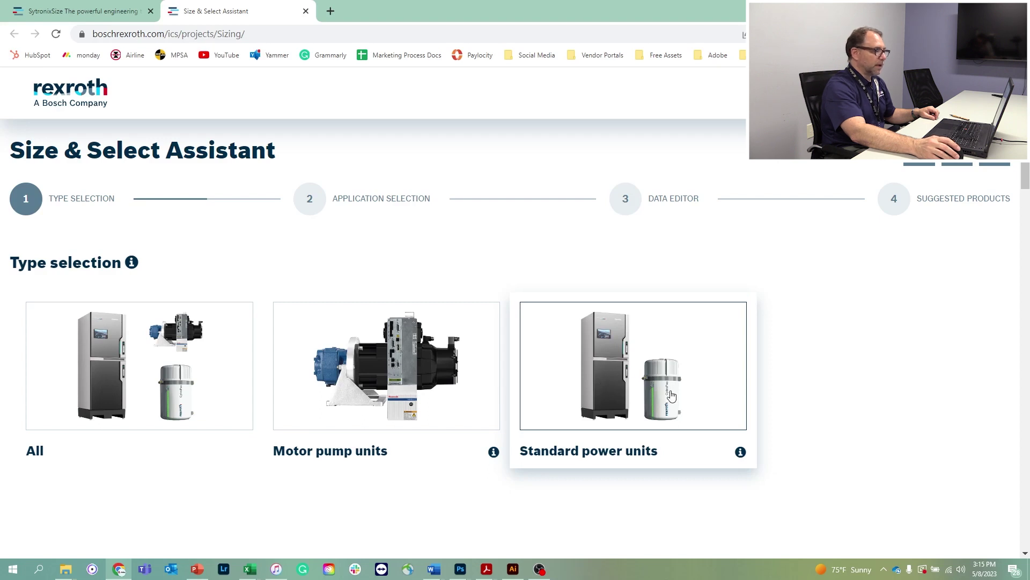
- Choose Motor pump units as the type, then pick Free input for a custom load cycle
click(422, 379)
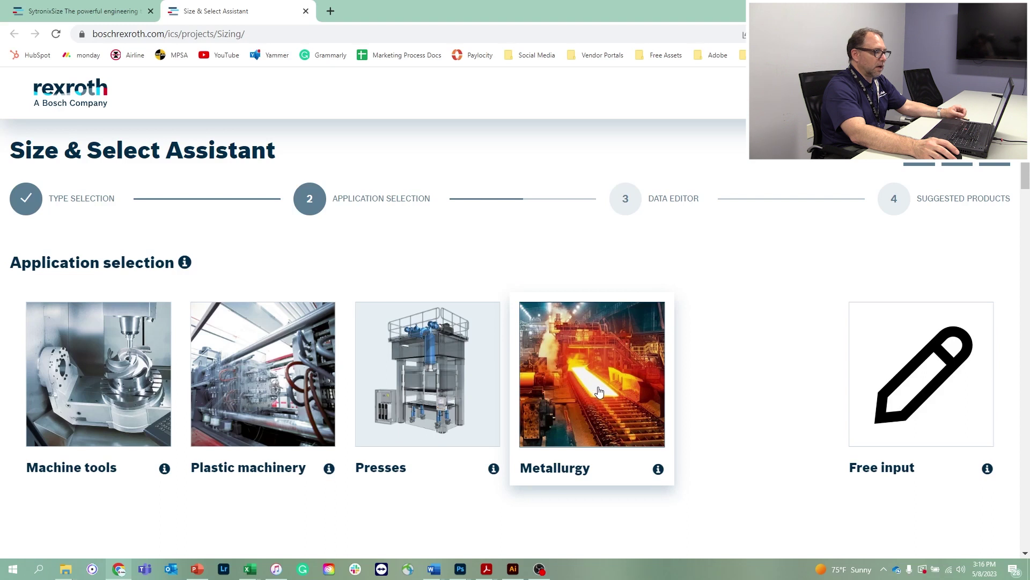
click(918, 389)
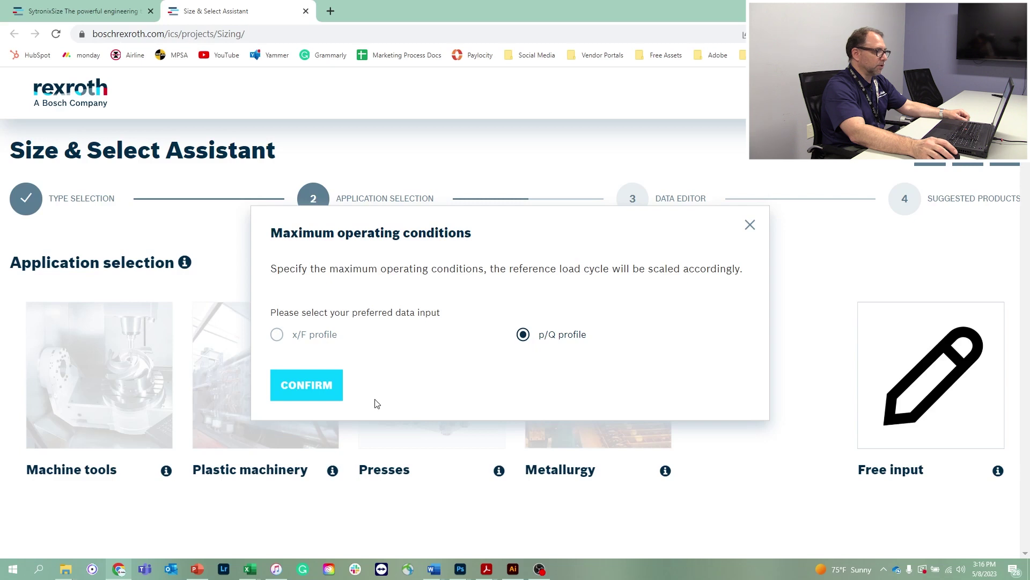
- Confirm the p/Q profile data input and begin naming the first load-cycle phase
click(307, 396)
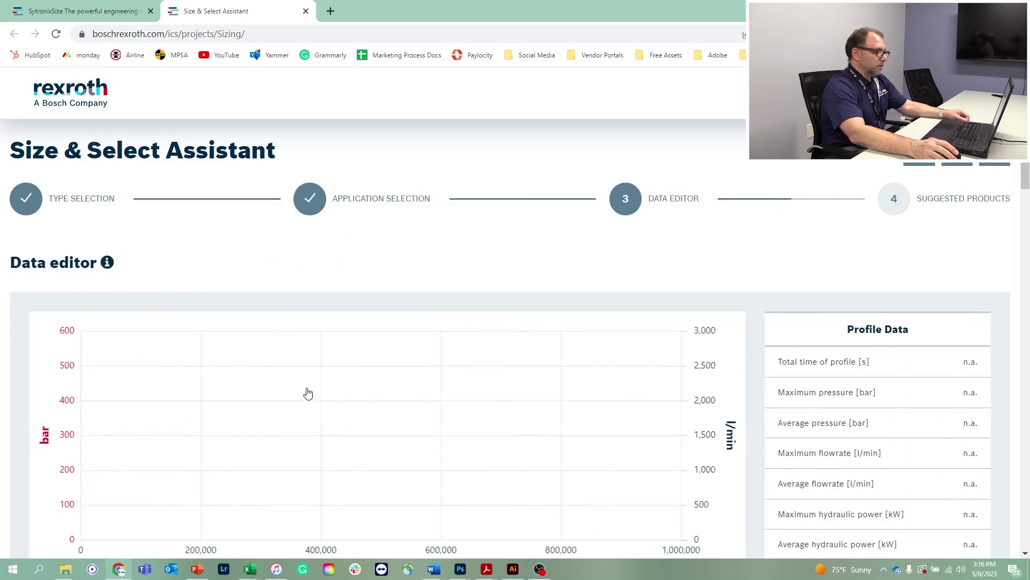
scroll(306, 361, down, 6)
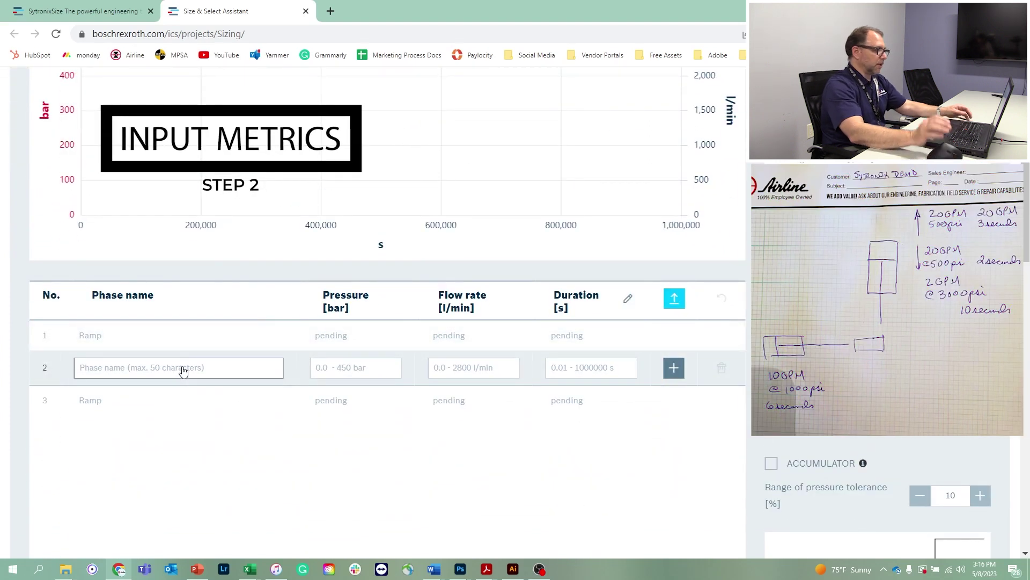
click(183, 370)
- Fill in phase 2 as 'index fwd' with 70 bar, 38 l/min and 6 s duration
text(index fwd)
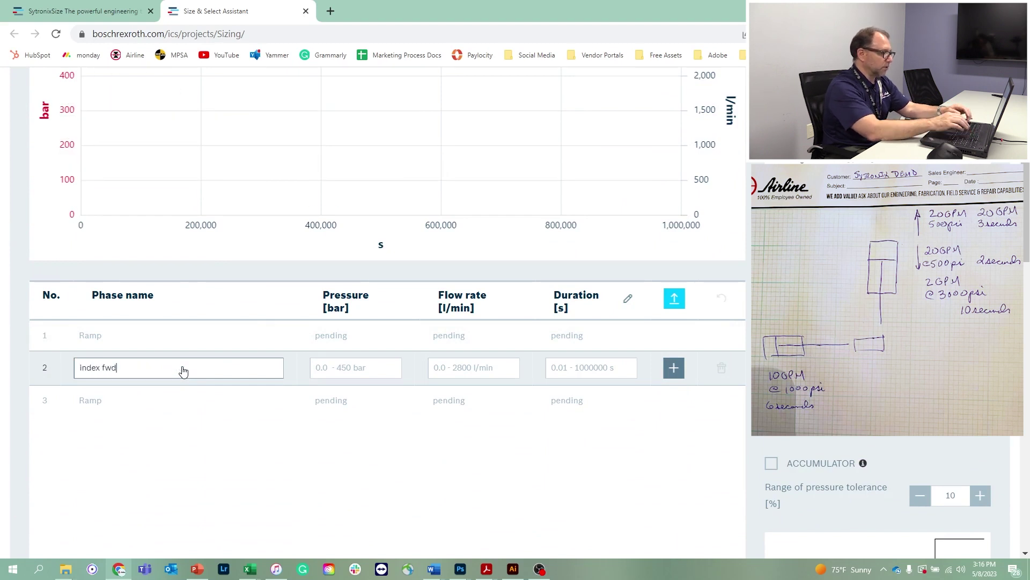
click(329, 370)
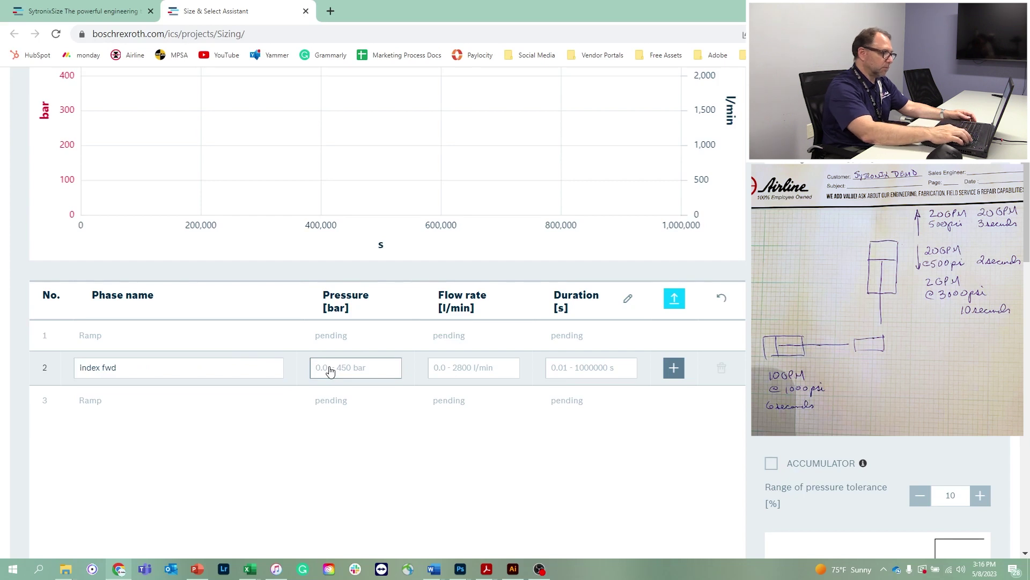
text(70)
click(455, 366)
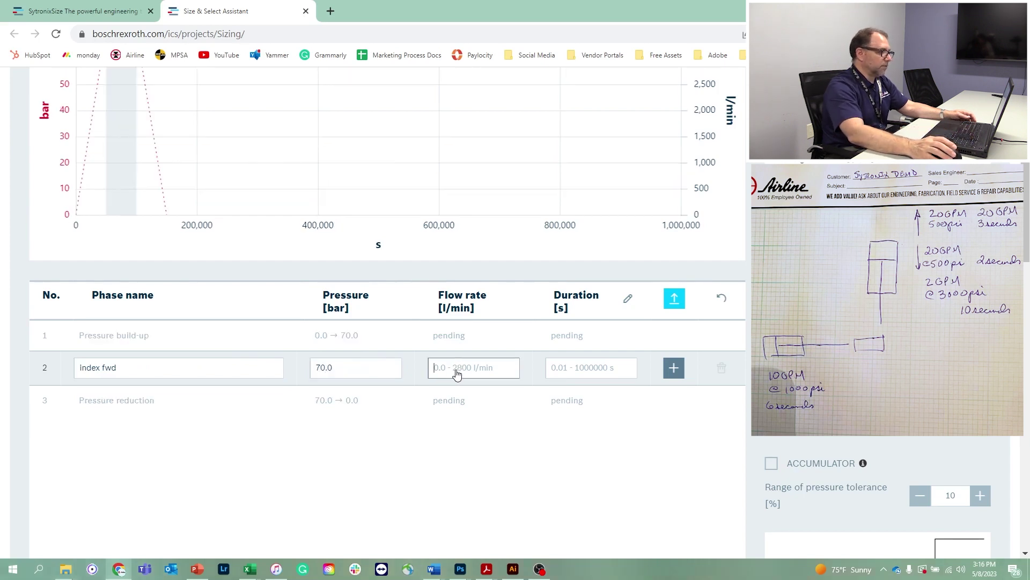
text(38)
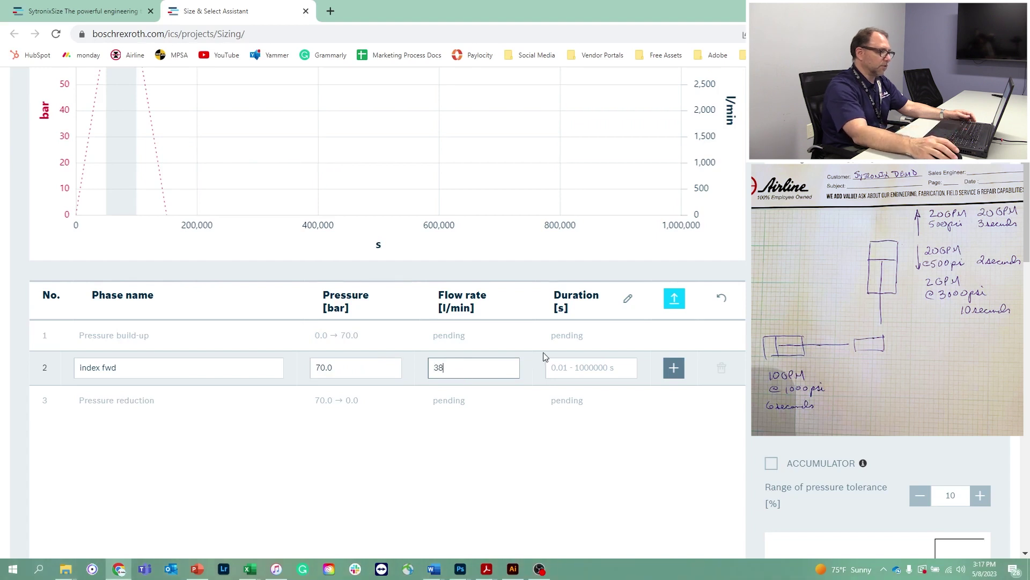
click(593, 370)
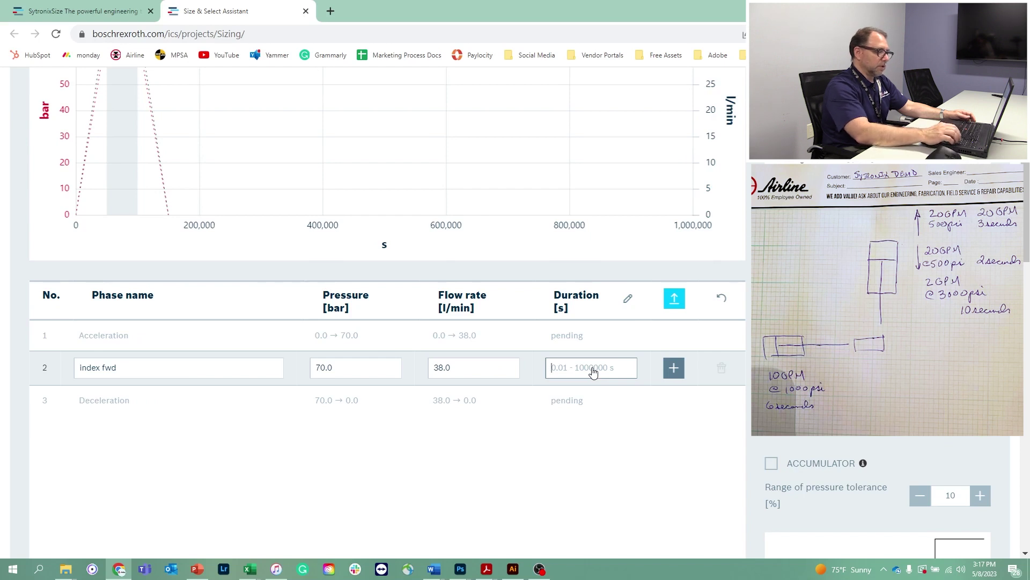
text(6)
key(Return)
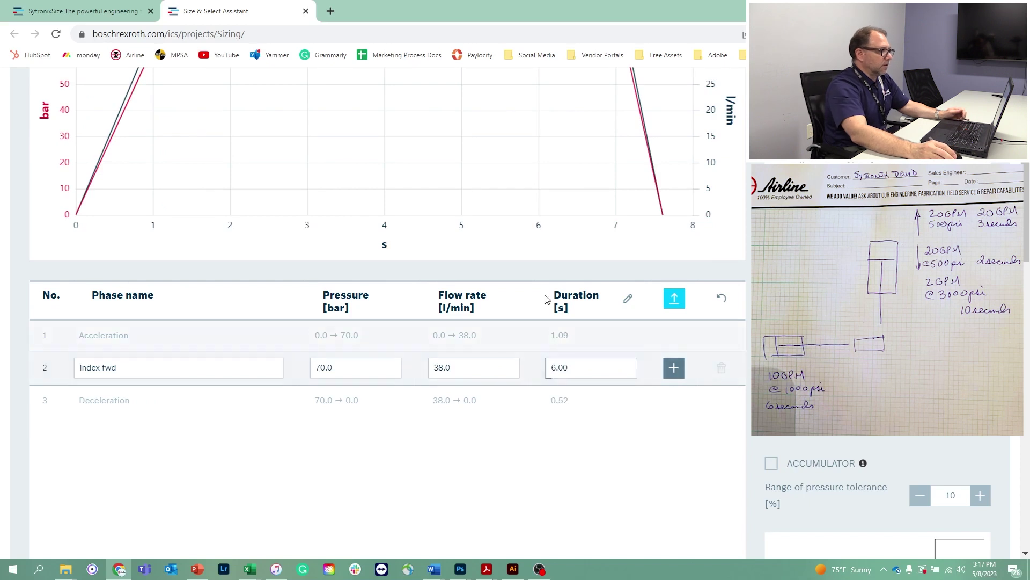
scroll(135, 153, up, 1)
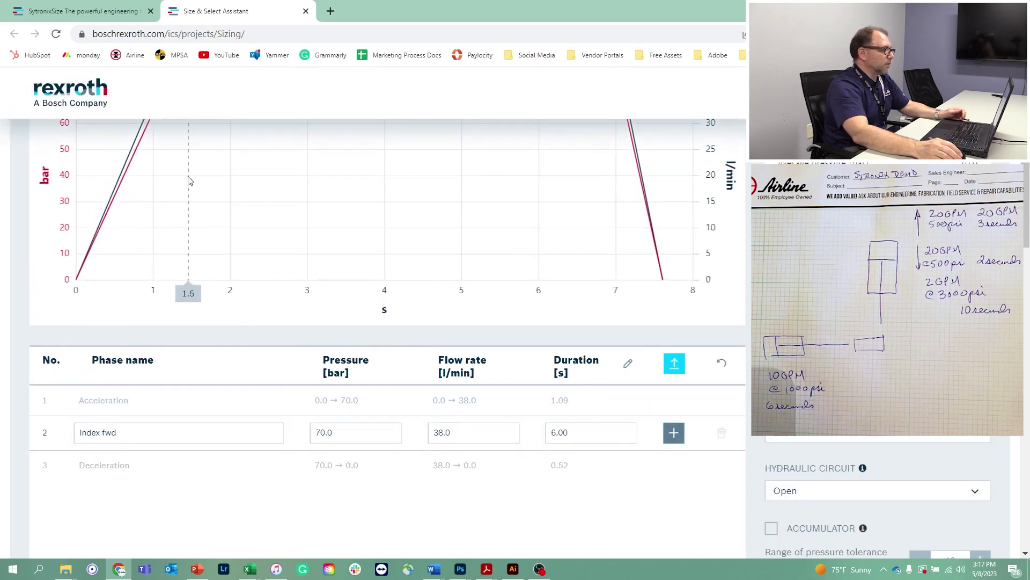
scroll(185, 178, up, 1)
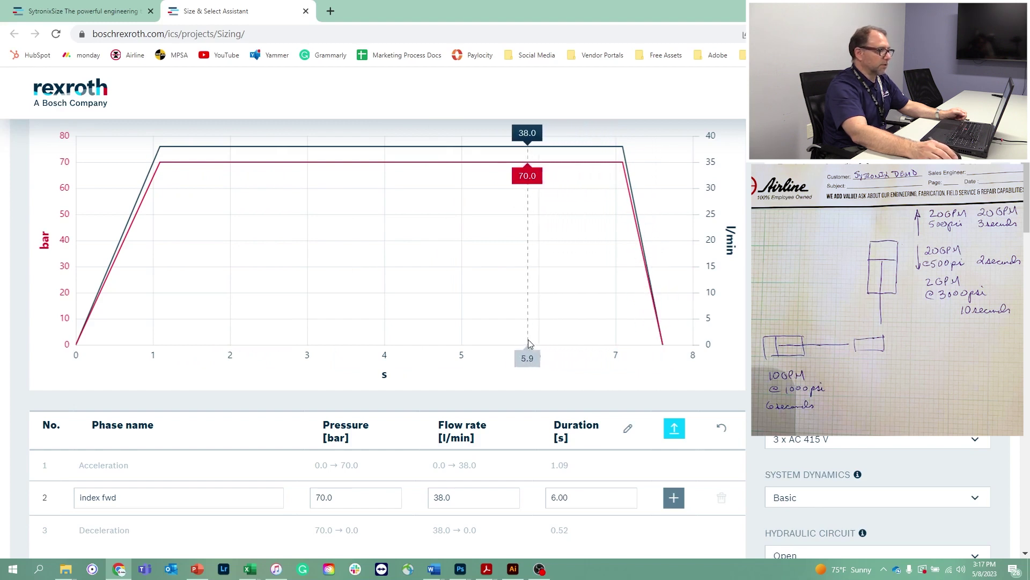
scroll(528, 343, down, 2)
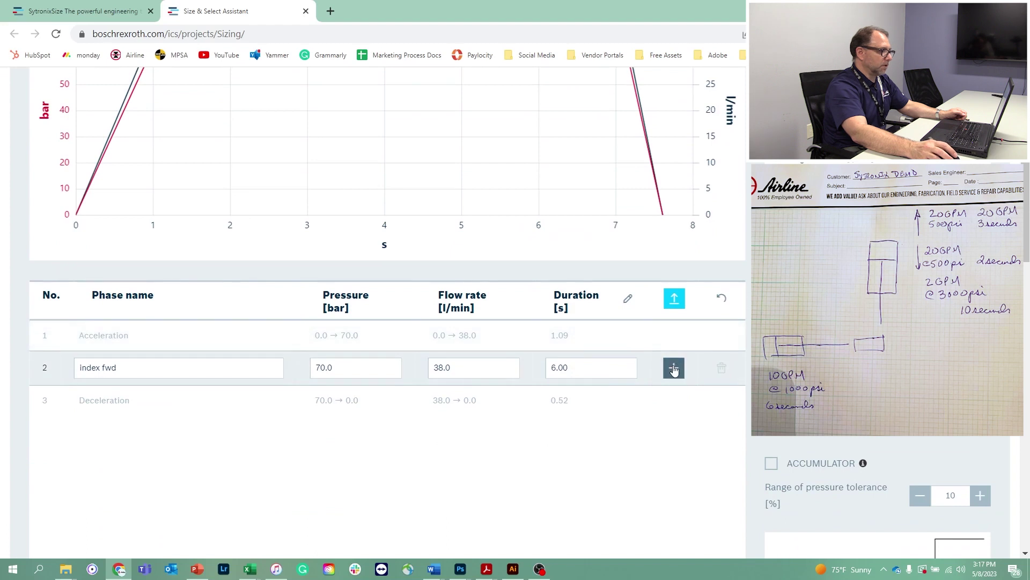
click(674, 368)
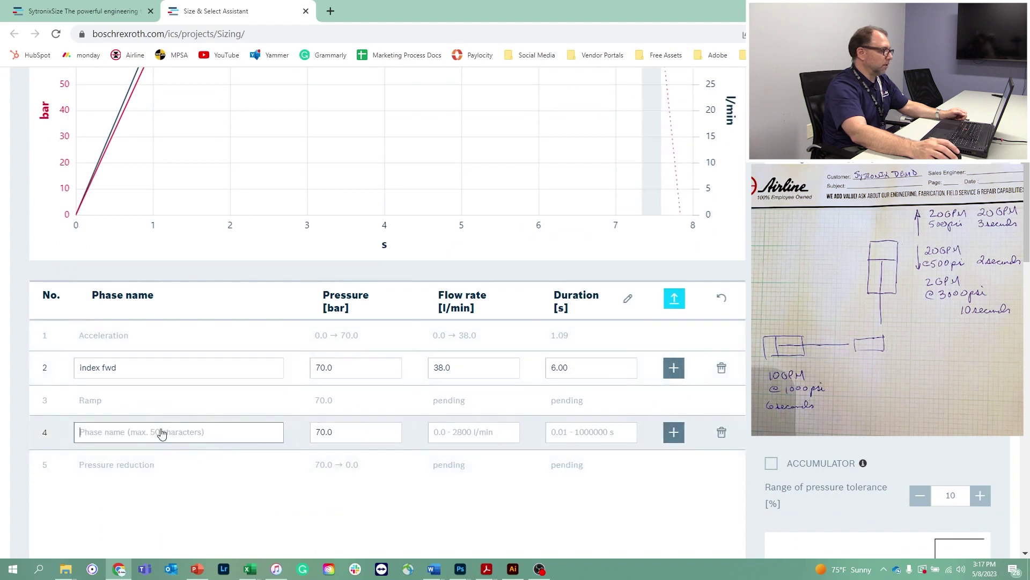
- Define phase 4 'press advance' at 35 bar, 76 l/min for 2 s, and append a new phase
text(pr)
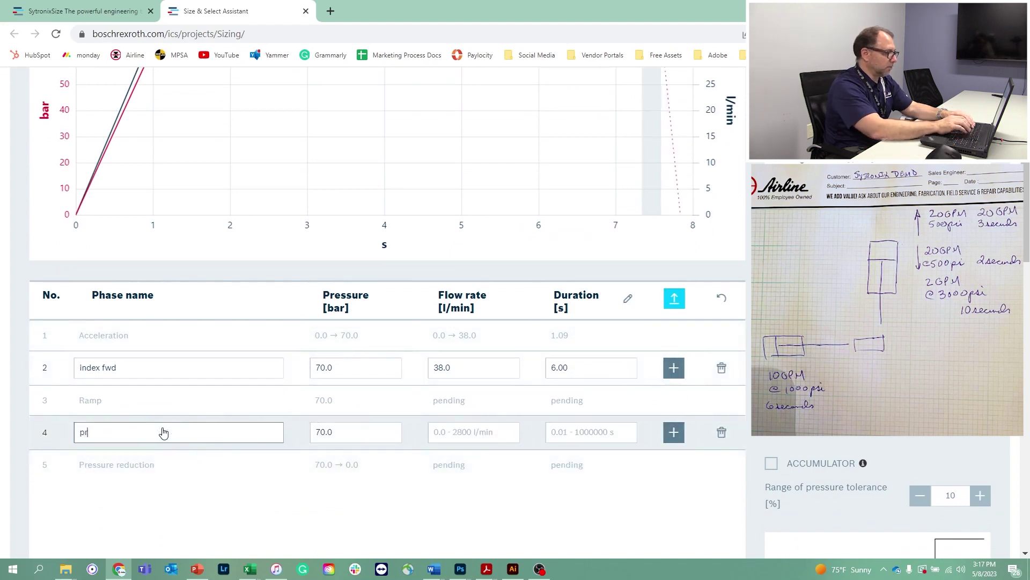
text(ess a)
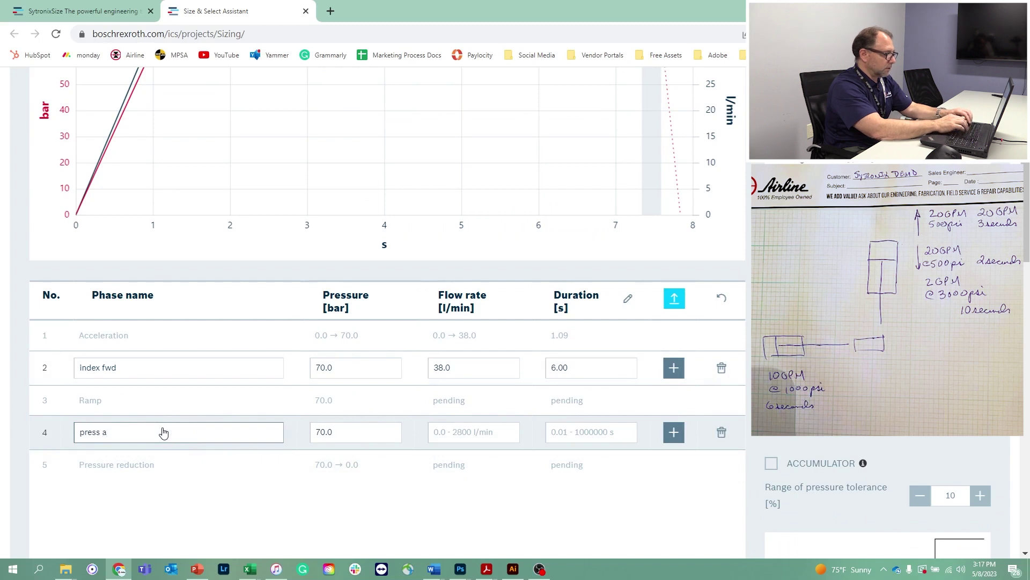
text(dvance)
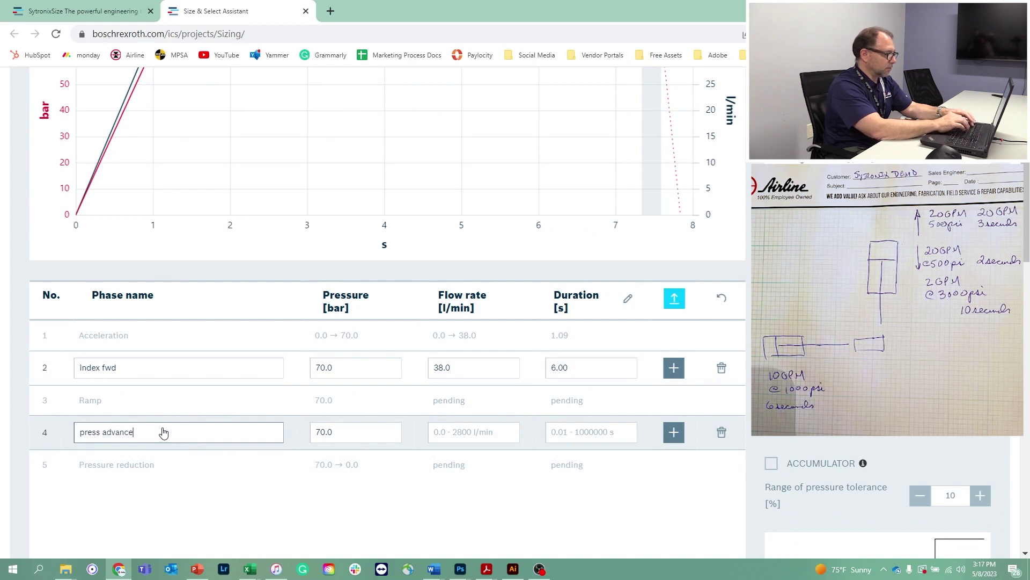
key(Tab)
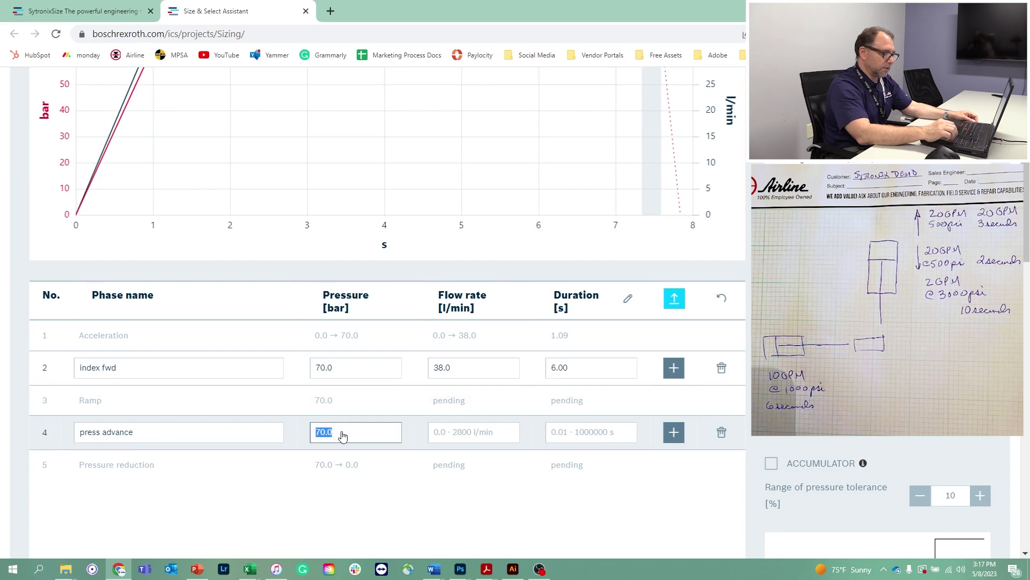
text(35)
key(Tab)
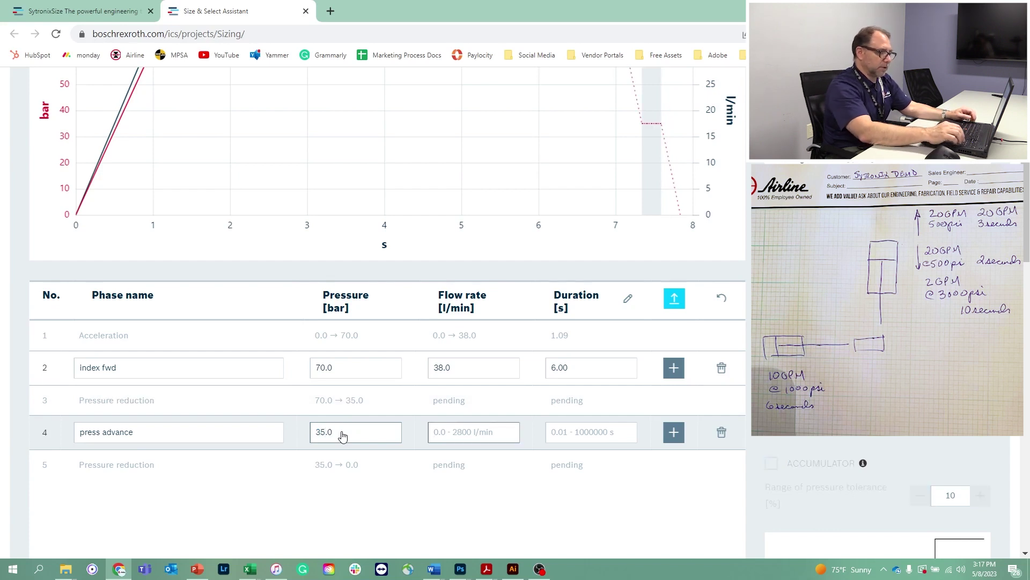
text(76)
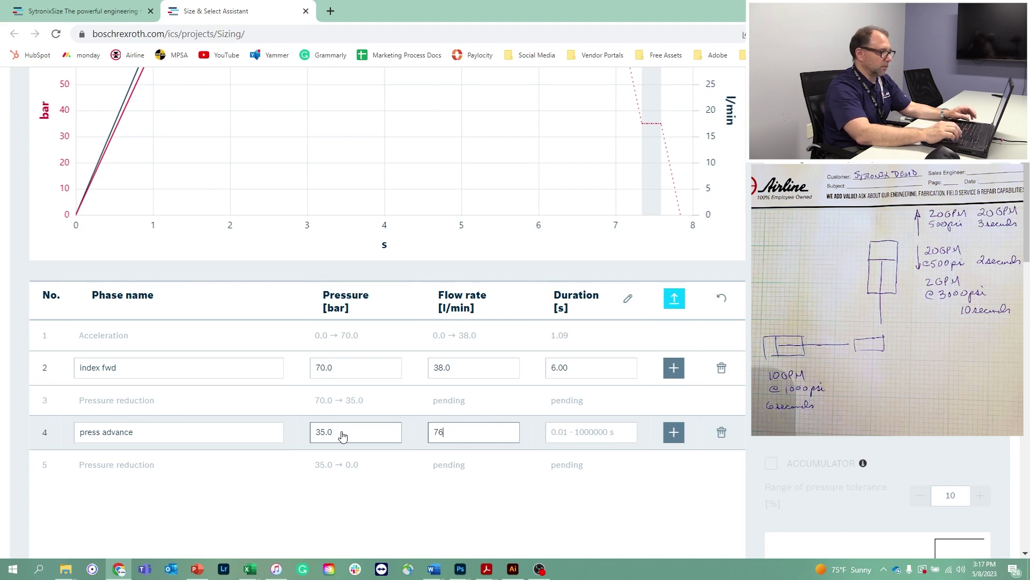
key(Tab)
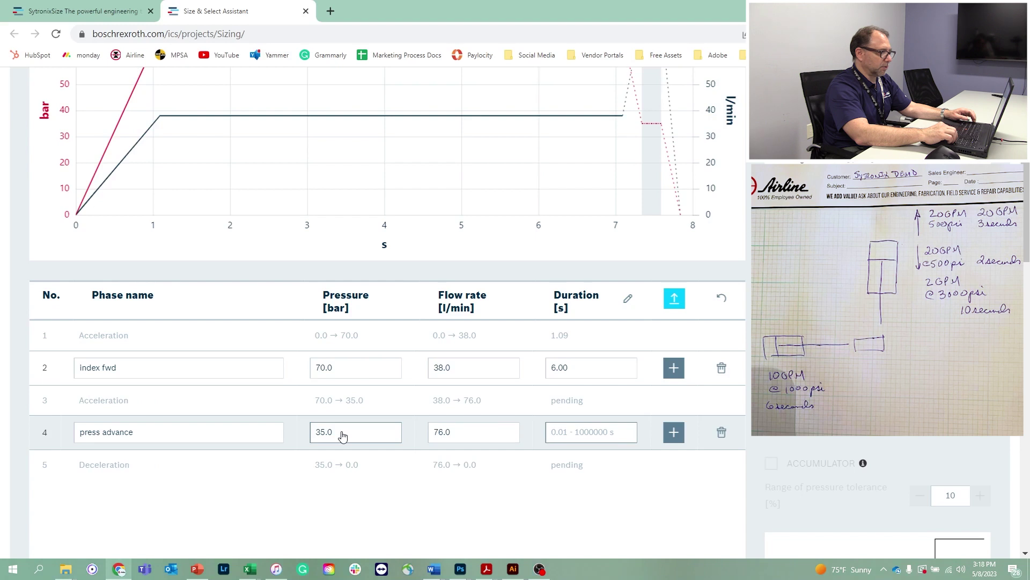
text(2)
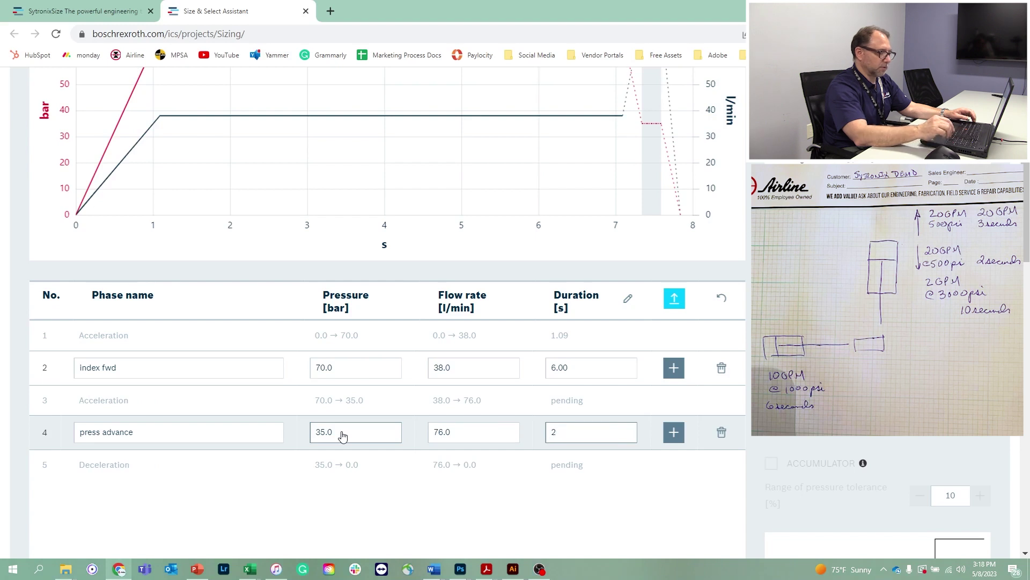
key(Tab)
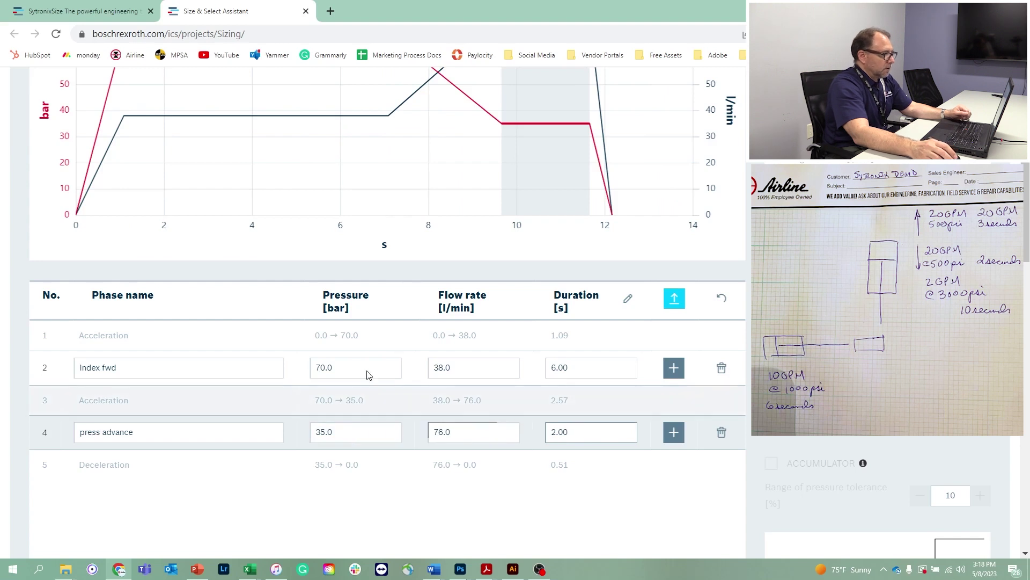
click(674, 432)
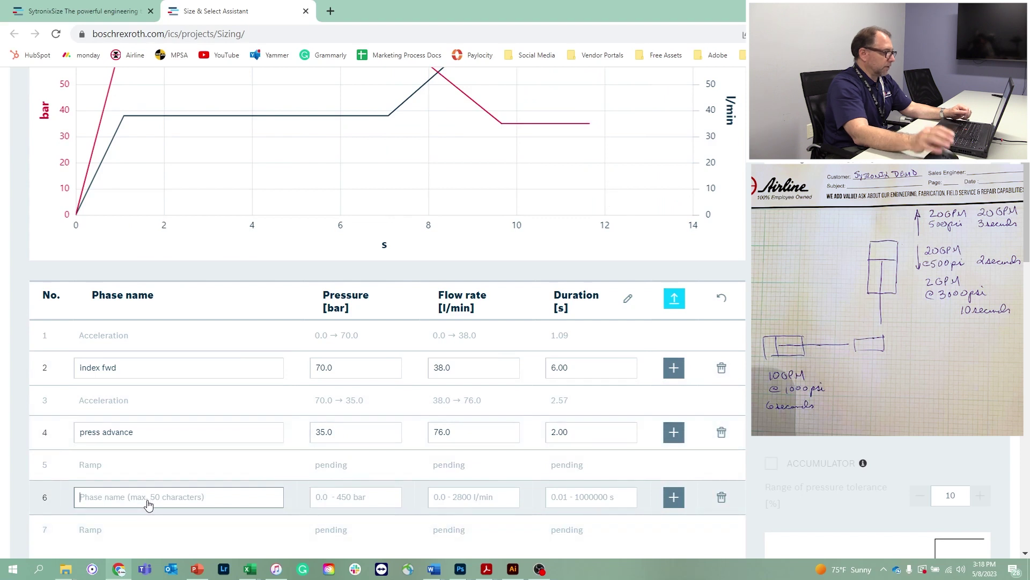
- Define phase 6 'press' at 210 bar, 7.6 l/min for 10 s
text(press)
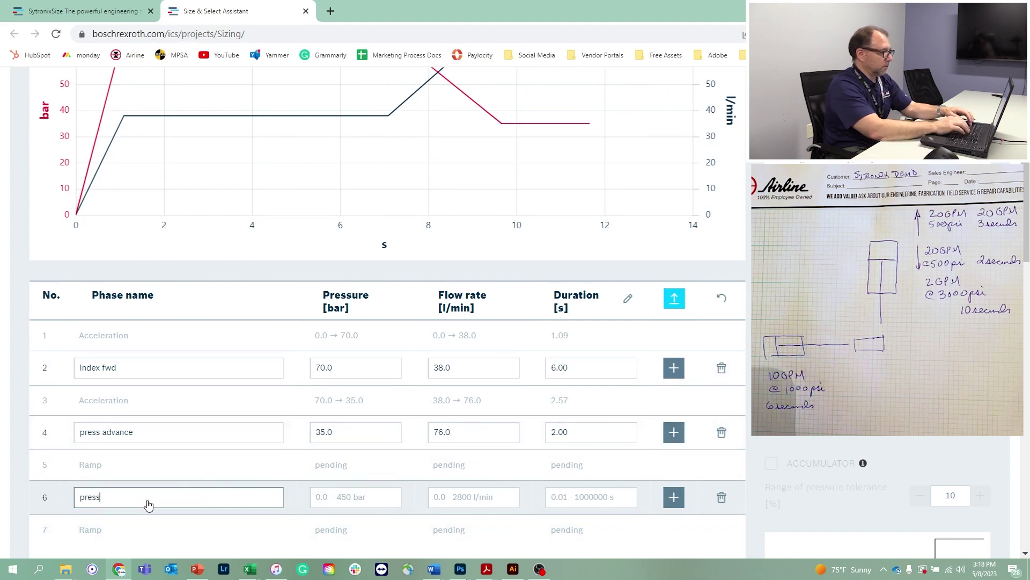
key(Tab)
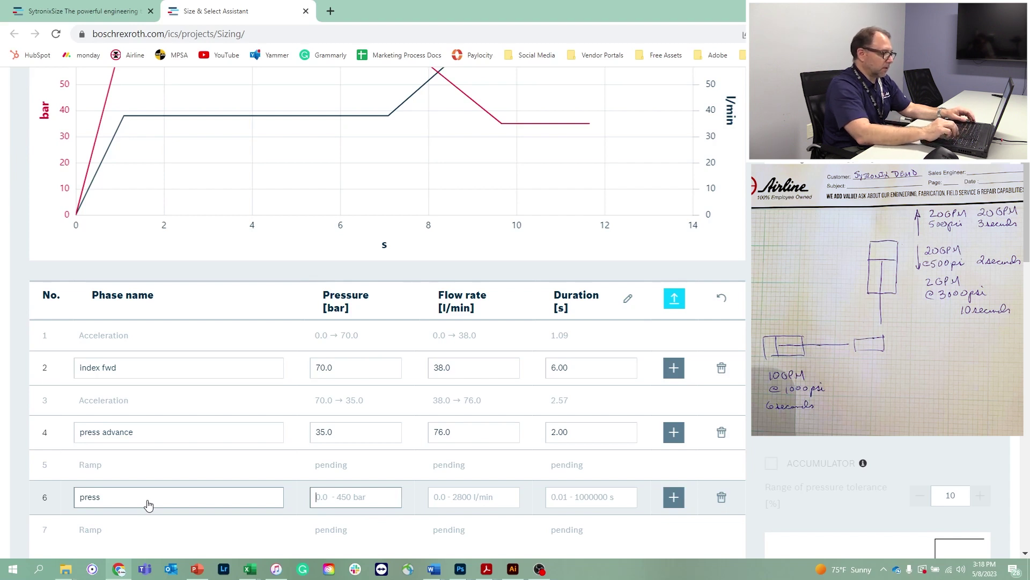
text(210)
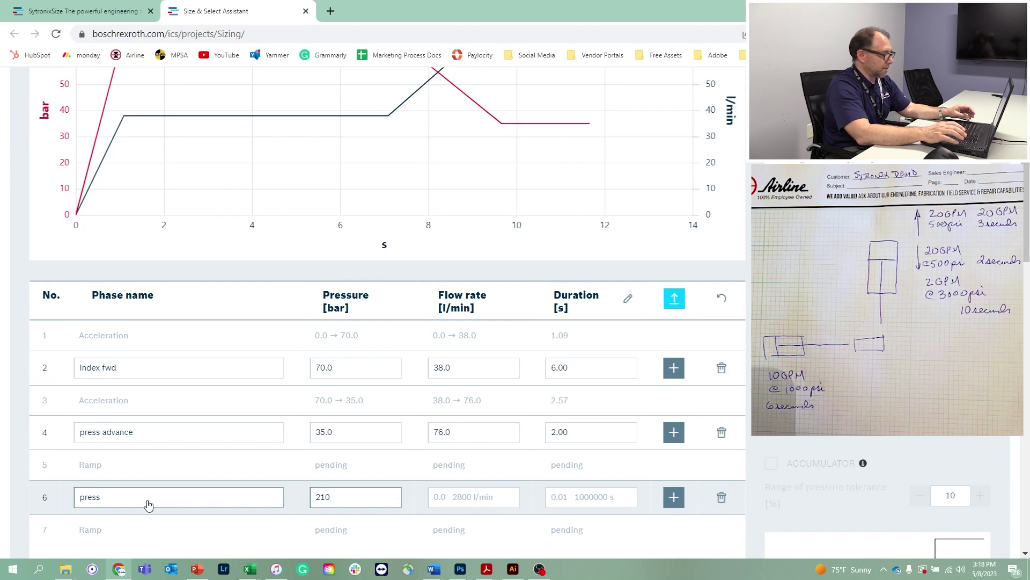
key(Tab)
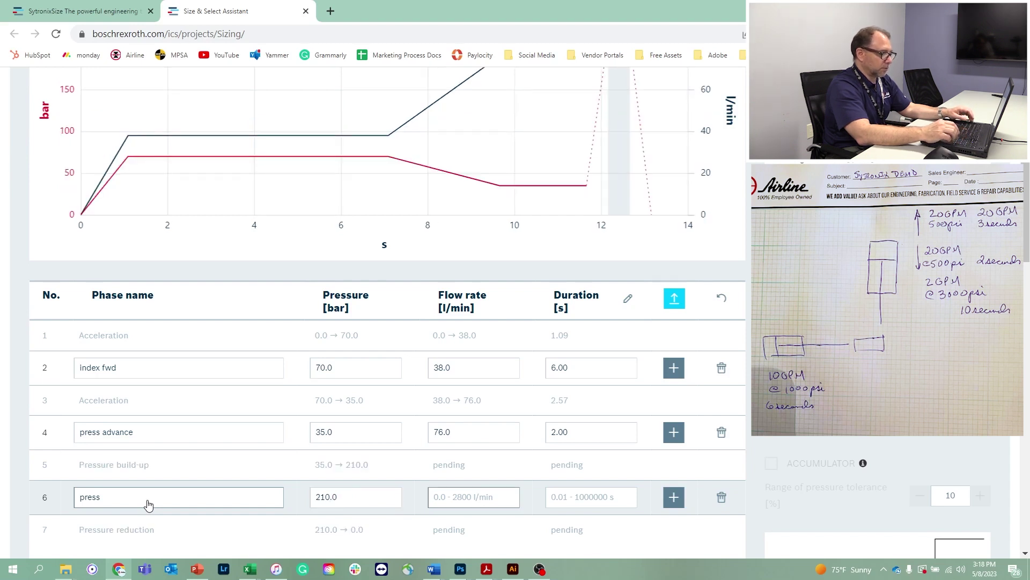
text(7.6)
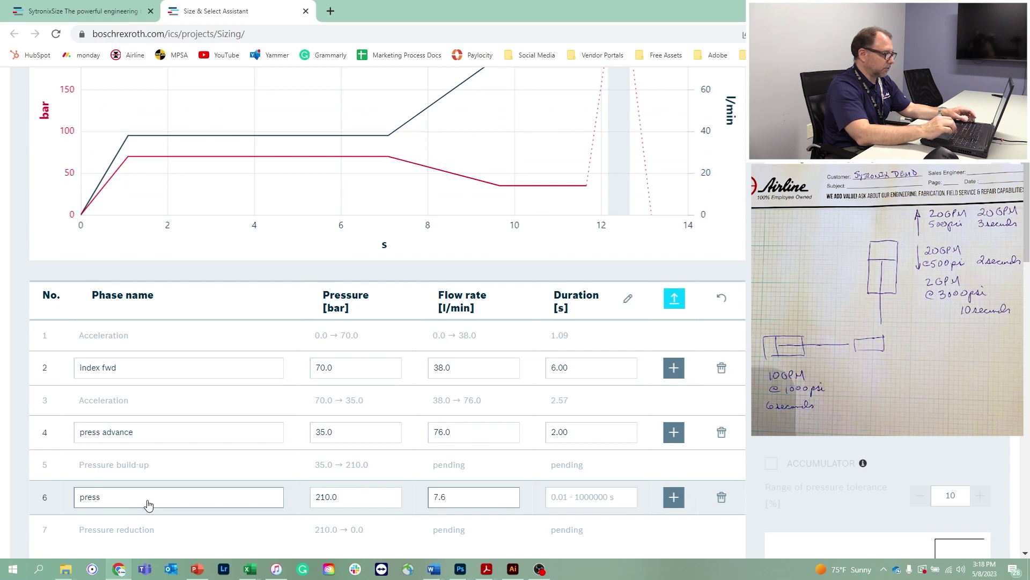
key(Tab)
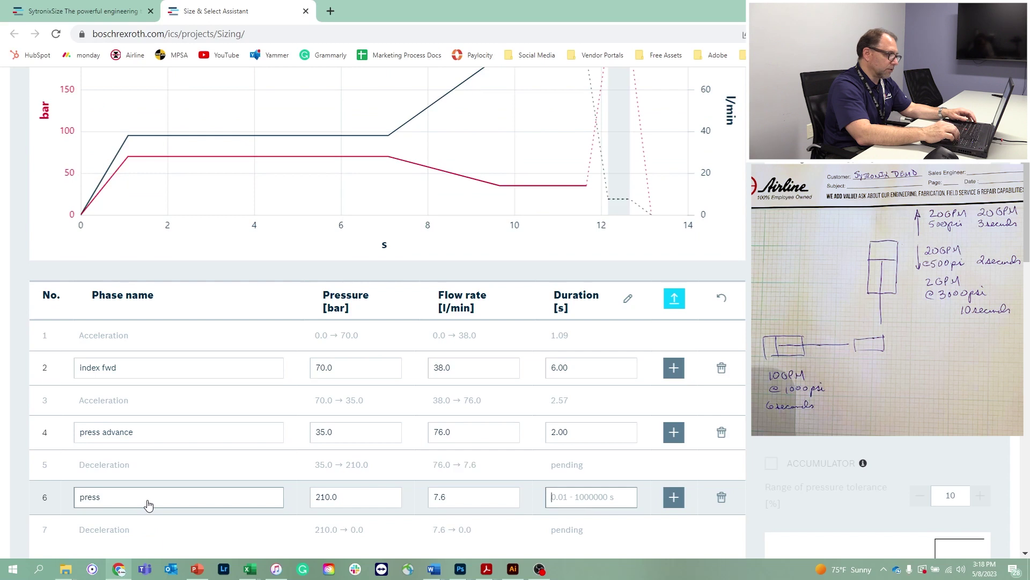
text(10)
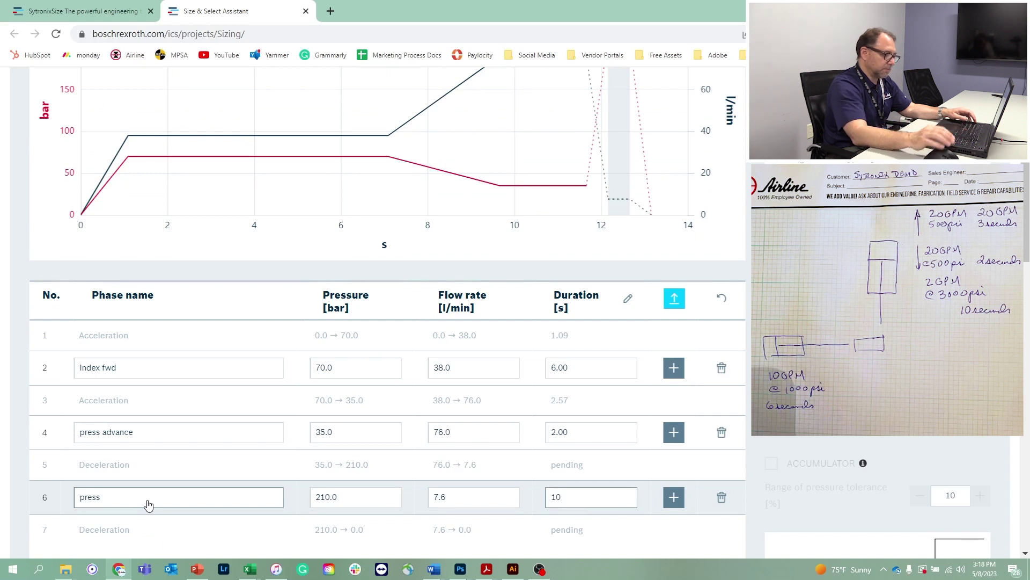
key(Tab)
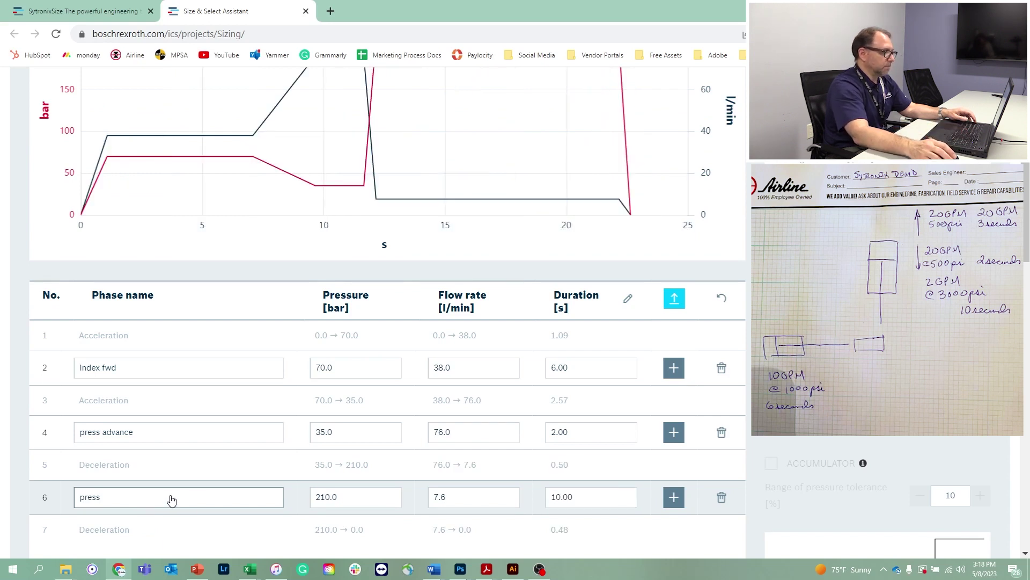
scroll(296, 469, up, 1)
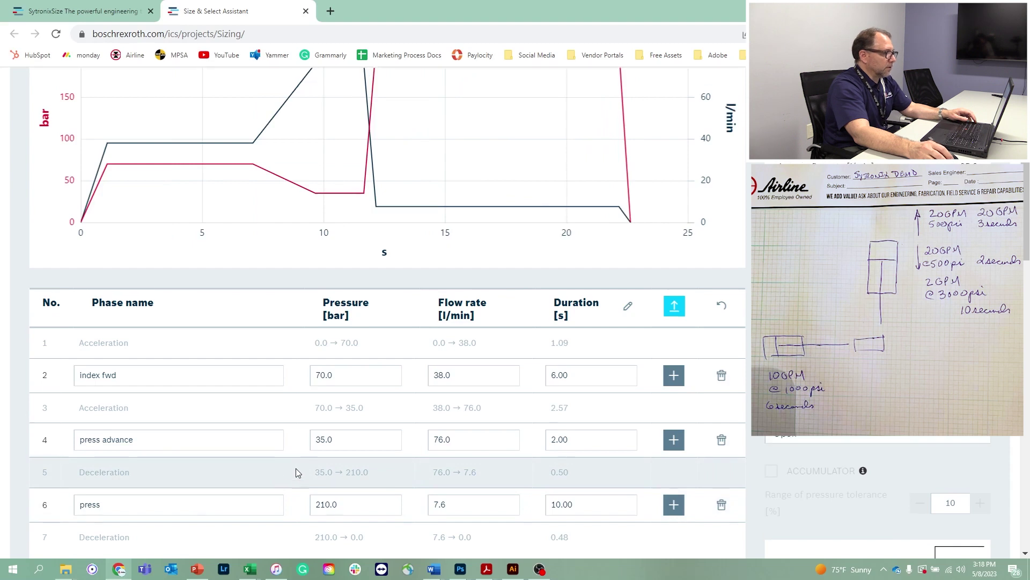
scroll(295, 472, up, 1)
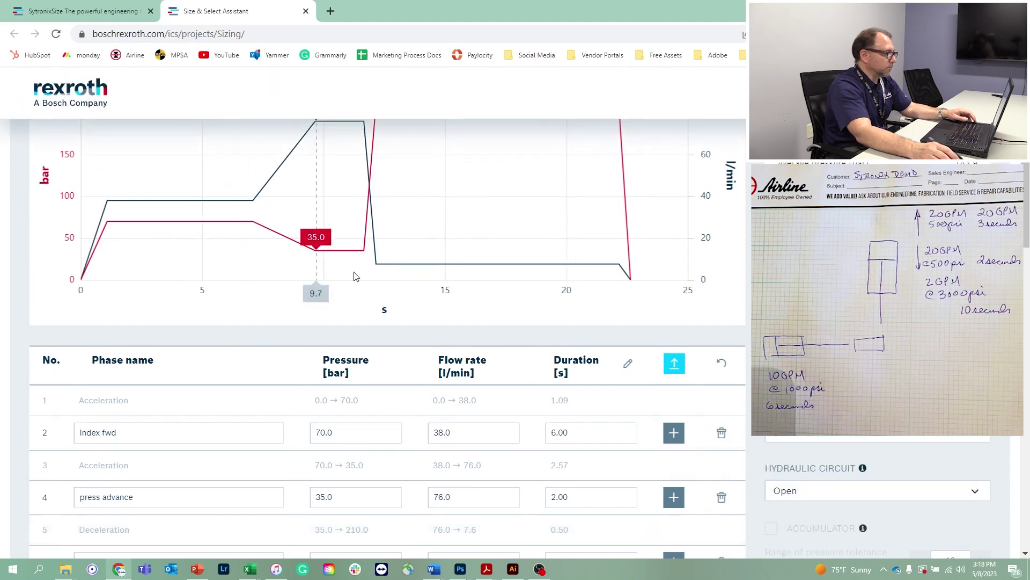
scroll(354, 276, up, 2)
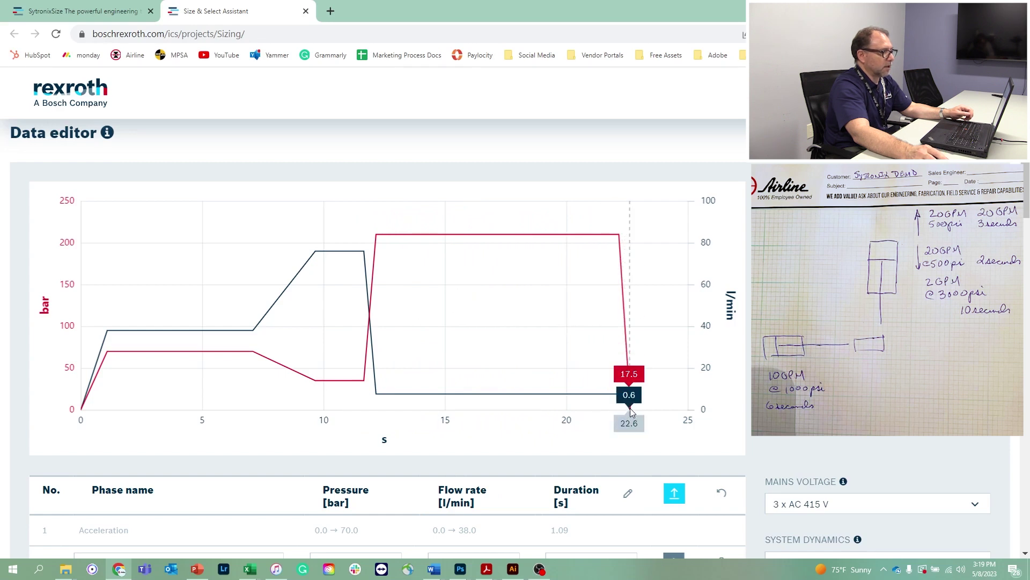
scroll(589, 400, down, 6)
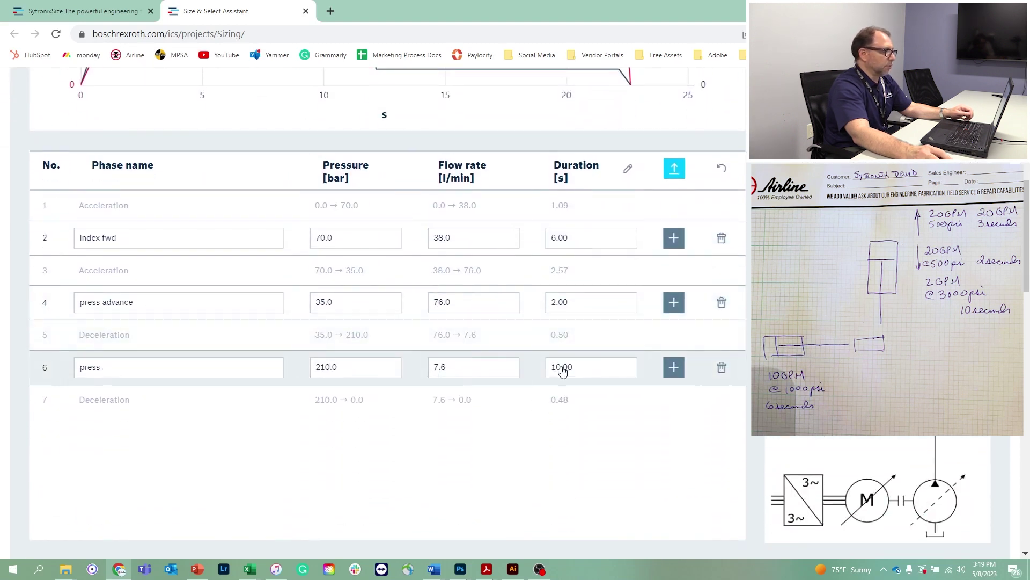
- Add phase 8 'press open' at 35 bar, 76 l/min for 3 s, and append another phase
click(674, 368)
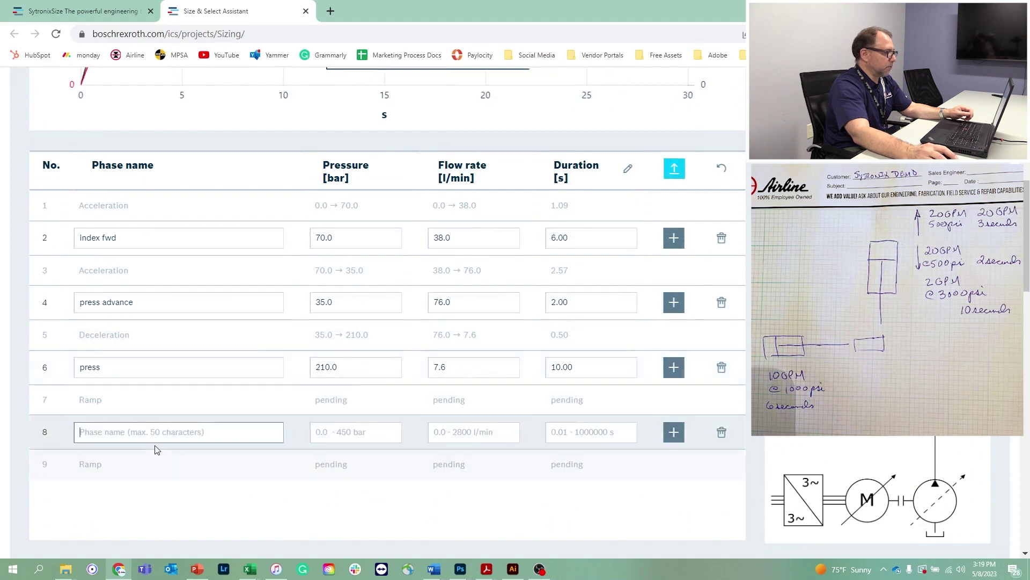
click(144, 433)
text(p)
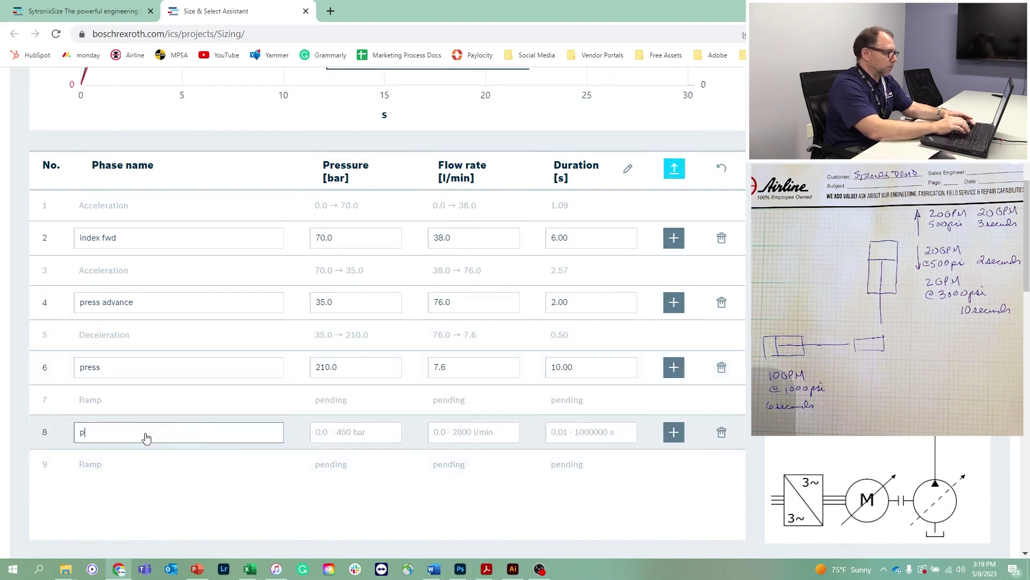
text(ress o)
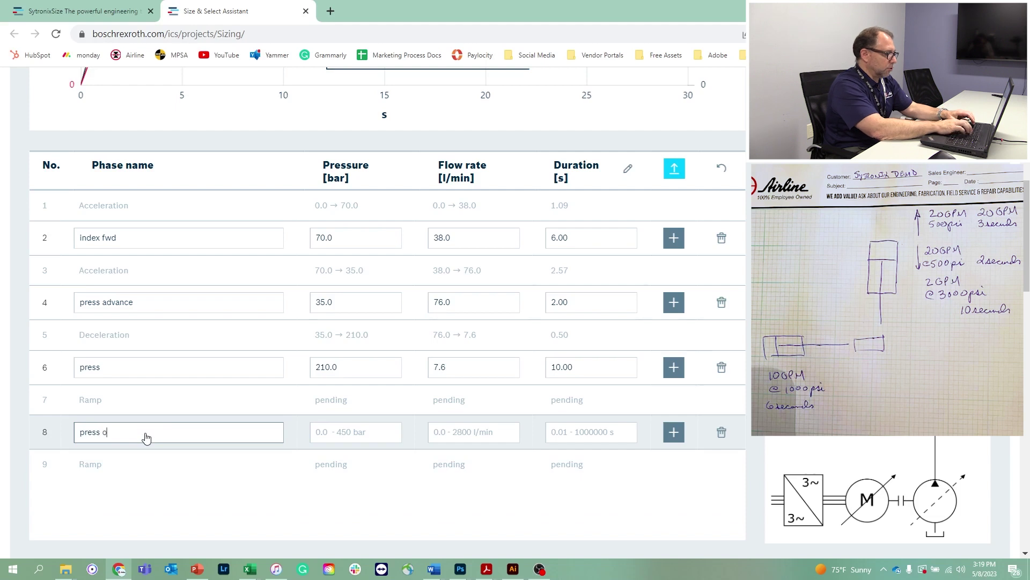
text(pen)
key(Tab)
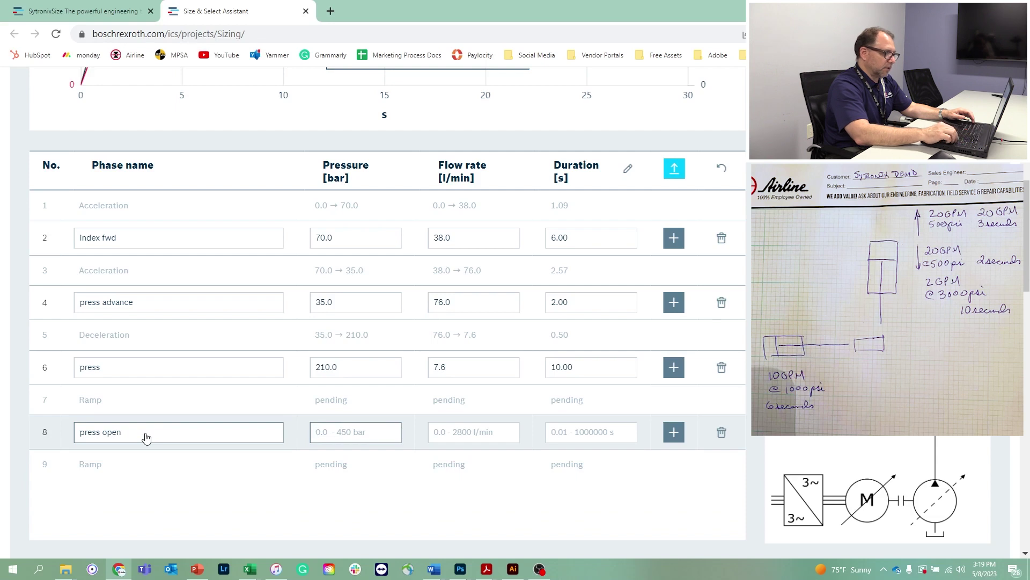
text(35)
key(Tab)
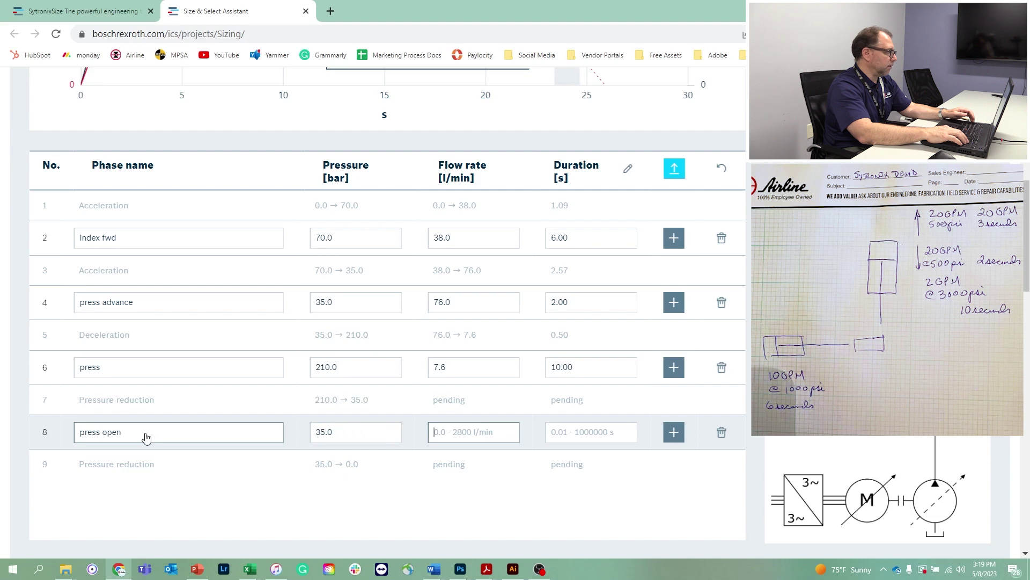
text(76)
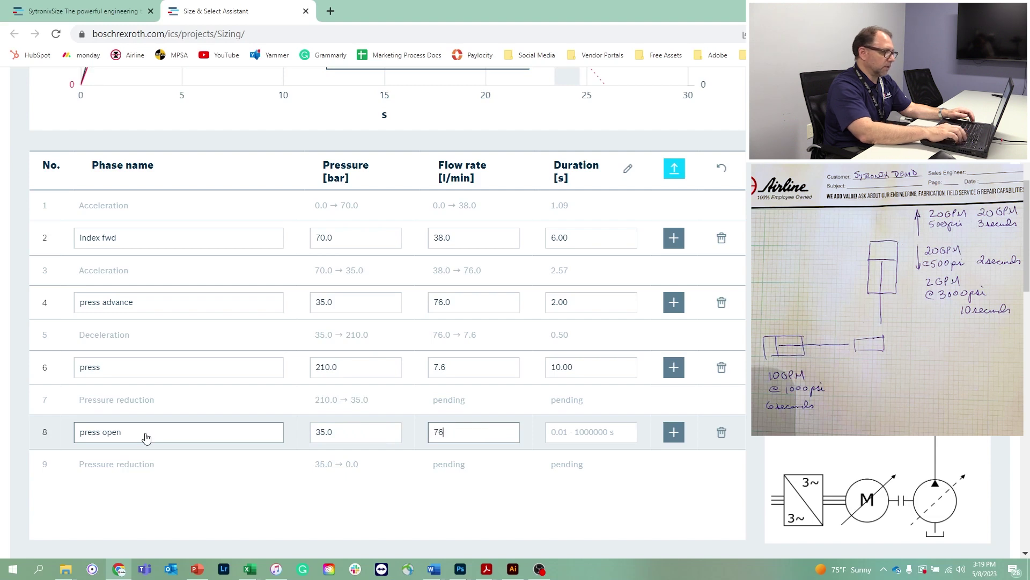
key(Tab)
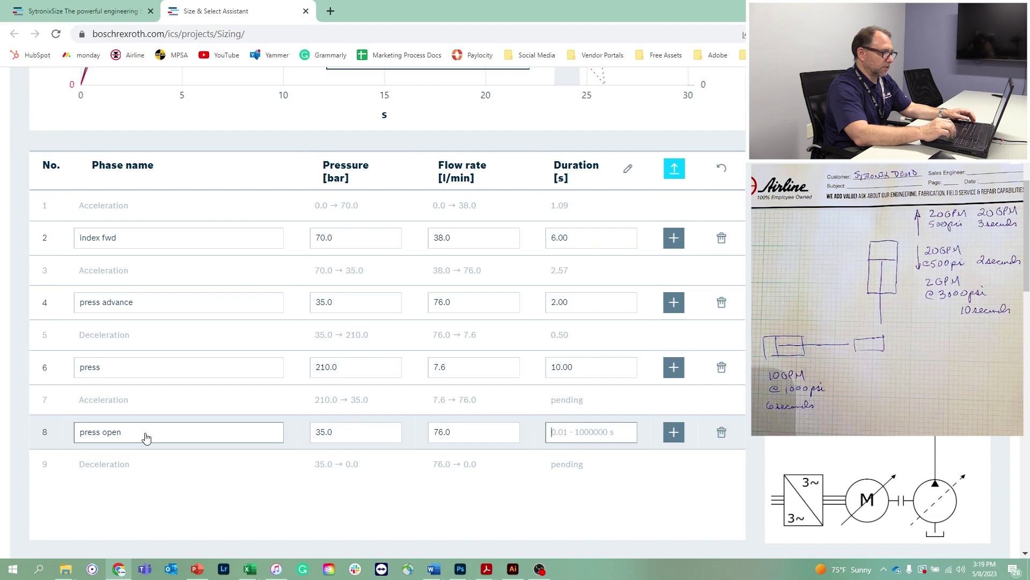
text(3)
key(Tab)
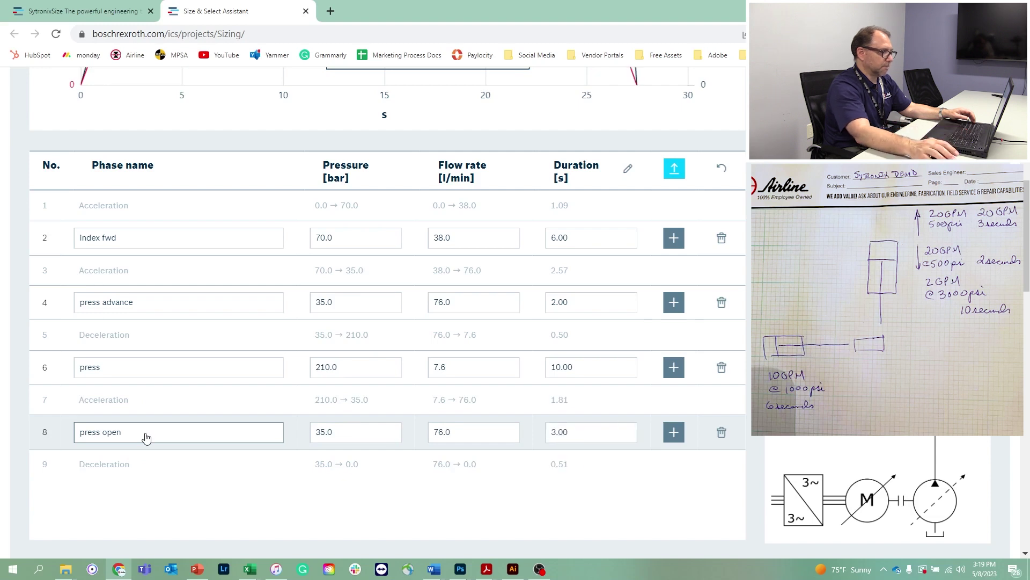
click(674, 432)
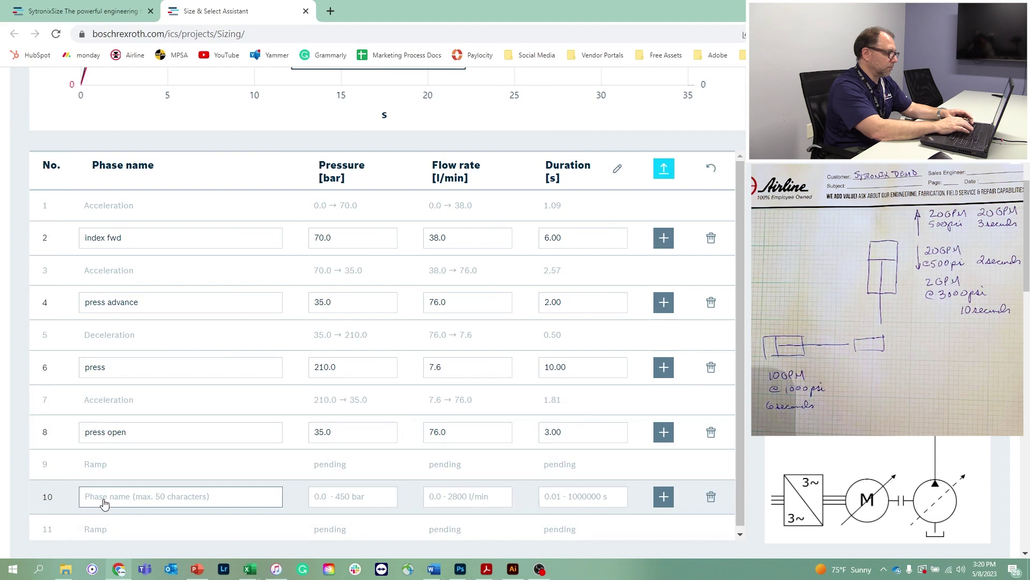
- Set phase 10 'index rev' to 70 bar, 38 l/min for 6 s
text(index )
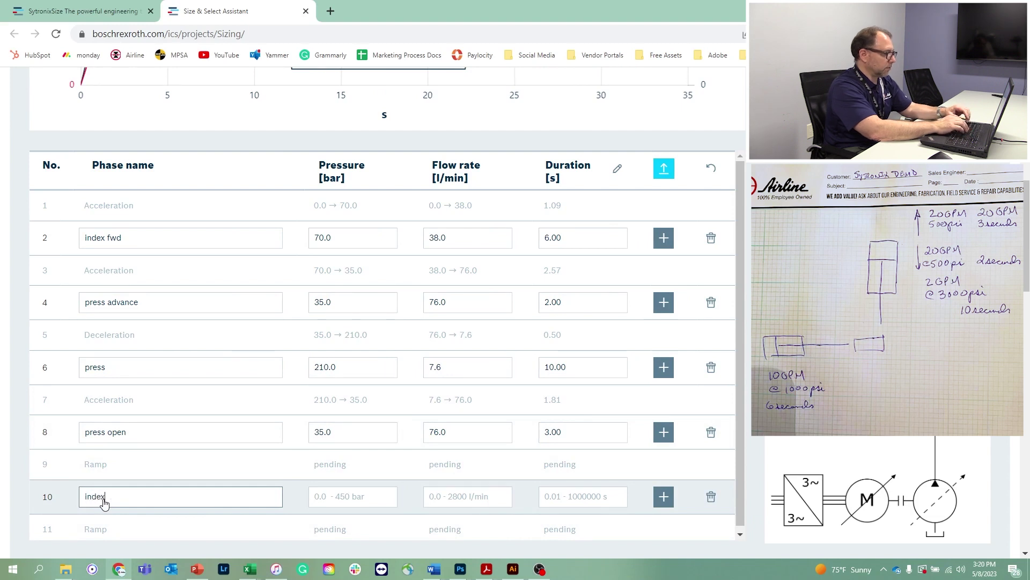
text(re)
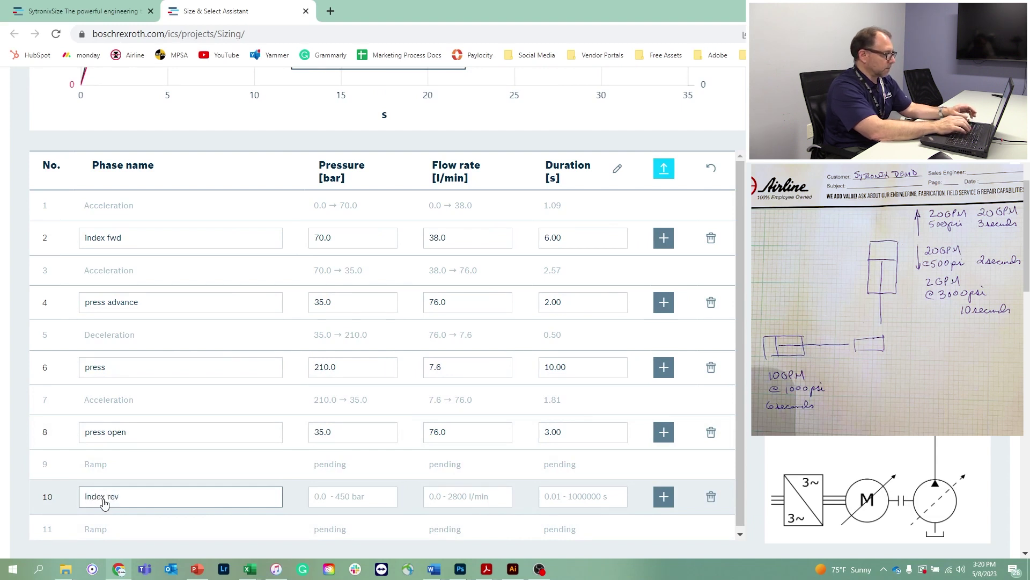
text(v)
key(Tab)
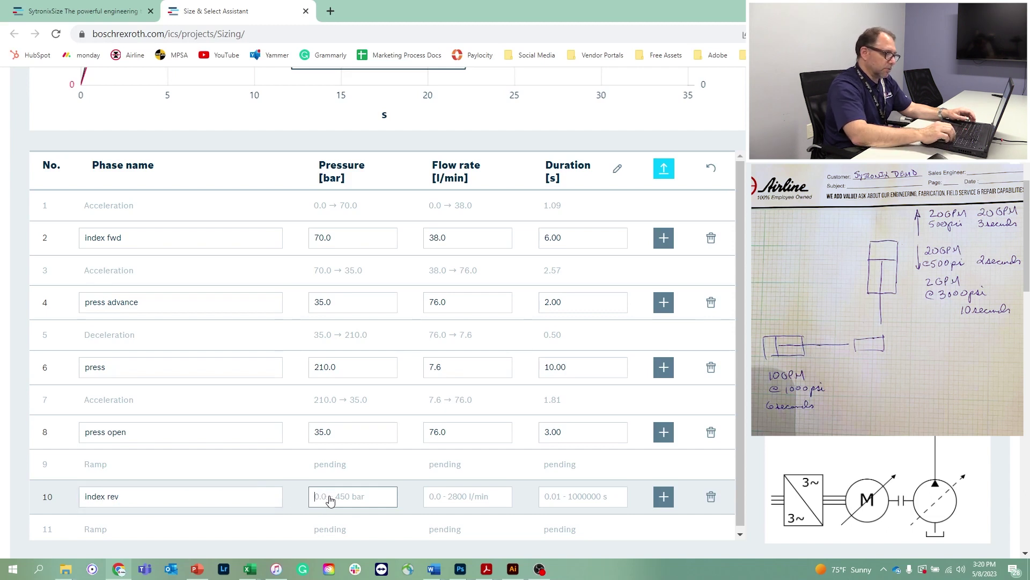
text(3)
key(BackSpace)
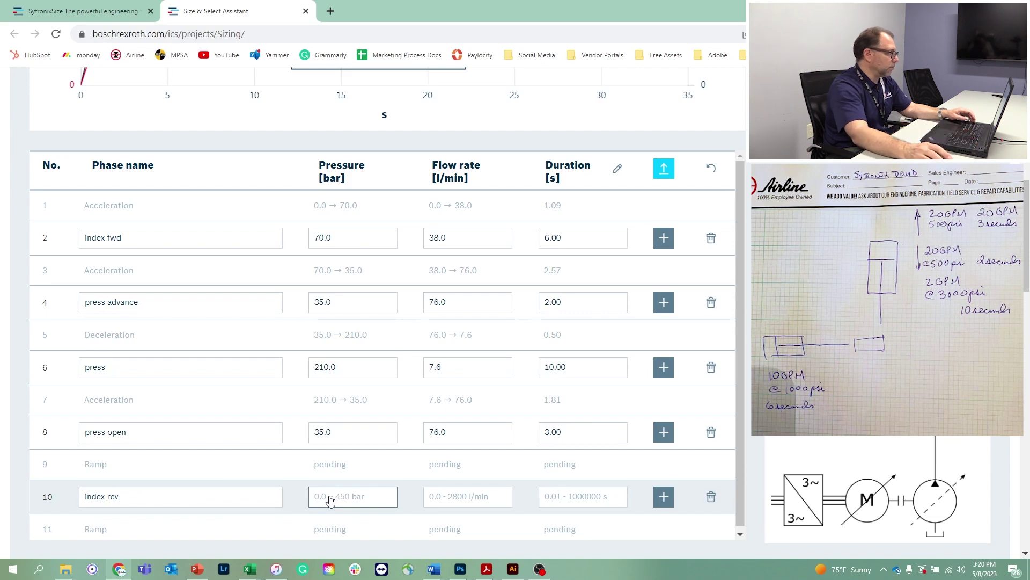
text(35)
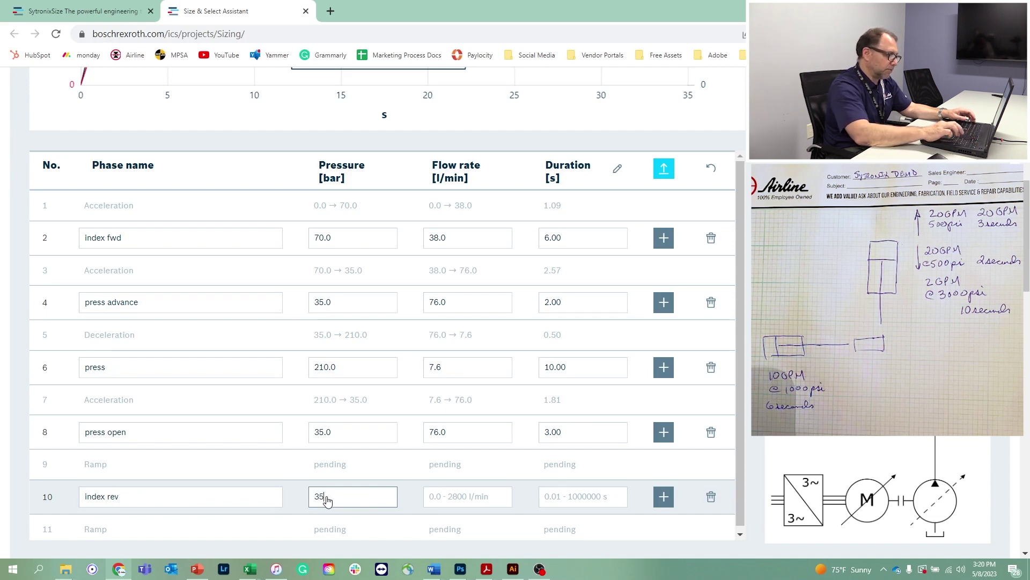
key(BackSpace)
key(BackSpace)
text(70)
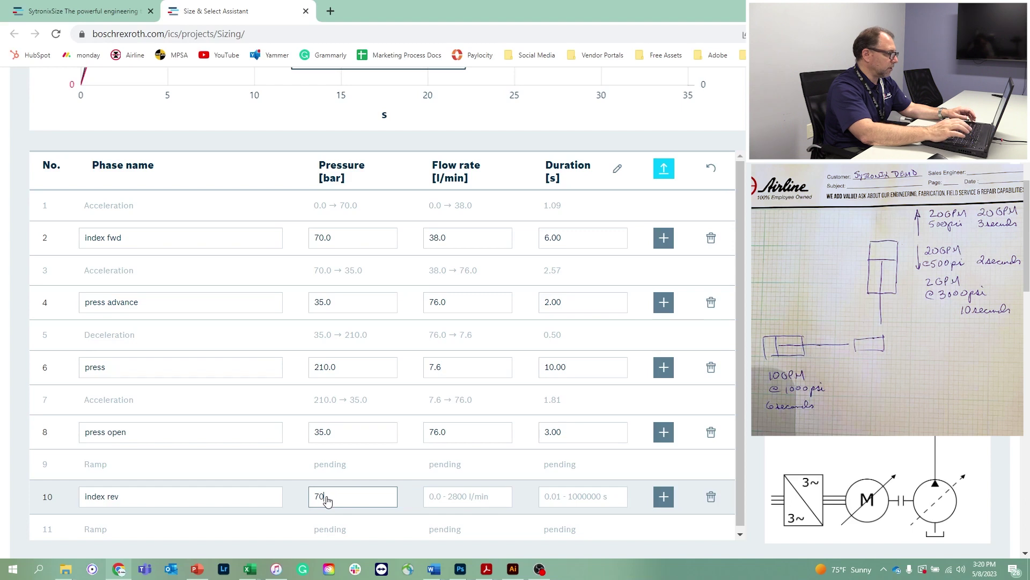
key(Tab)
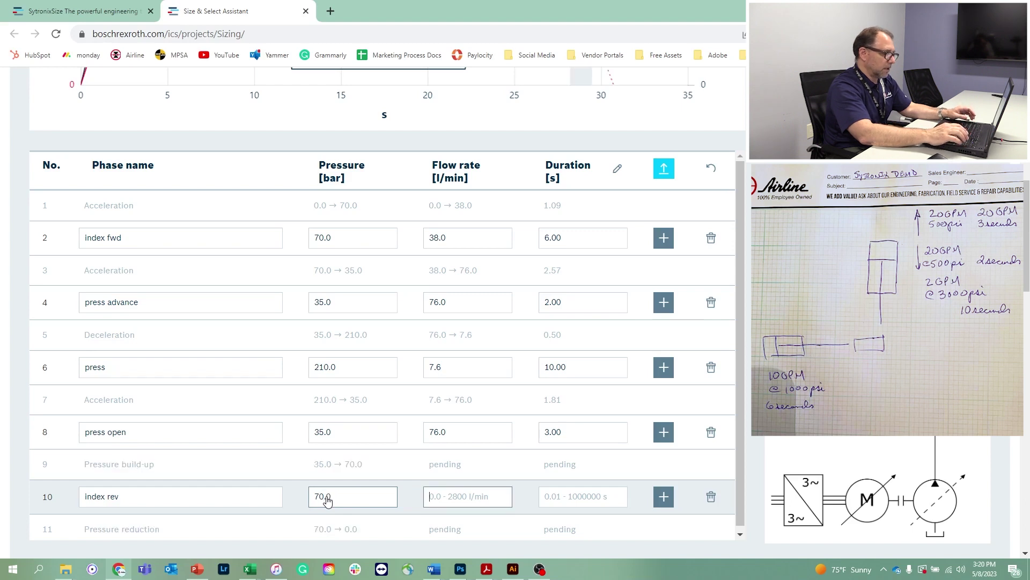
text(38)
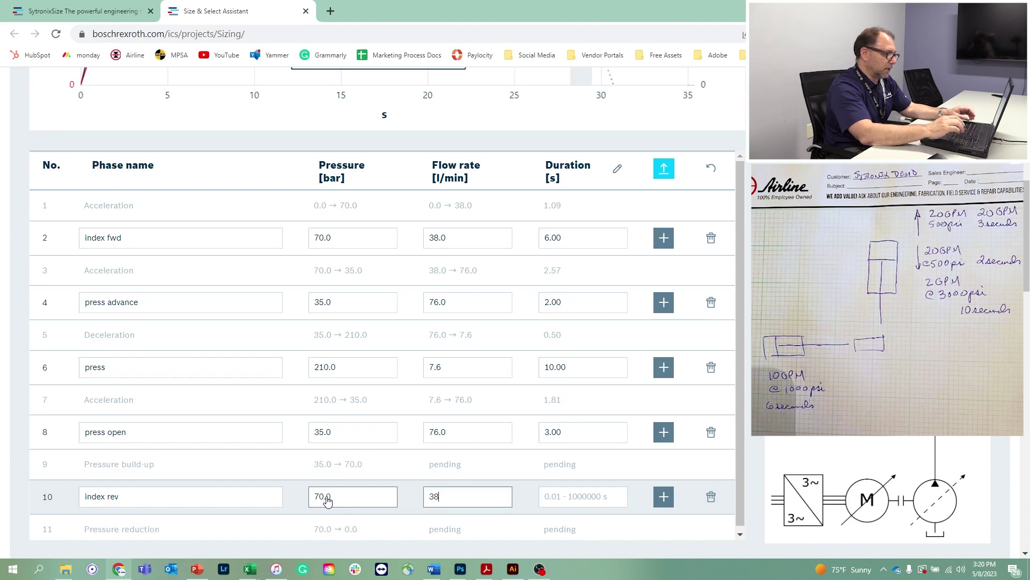
key(Tab)
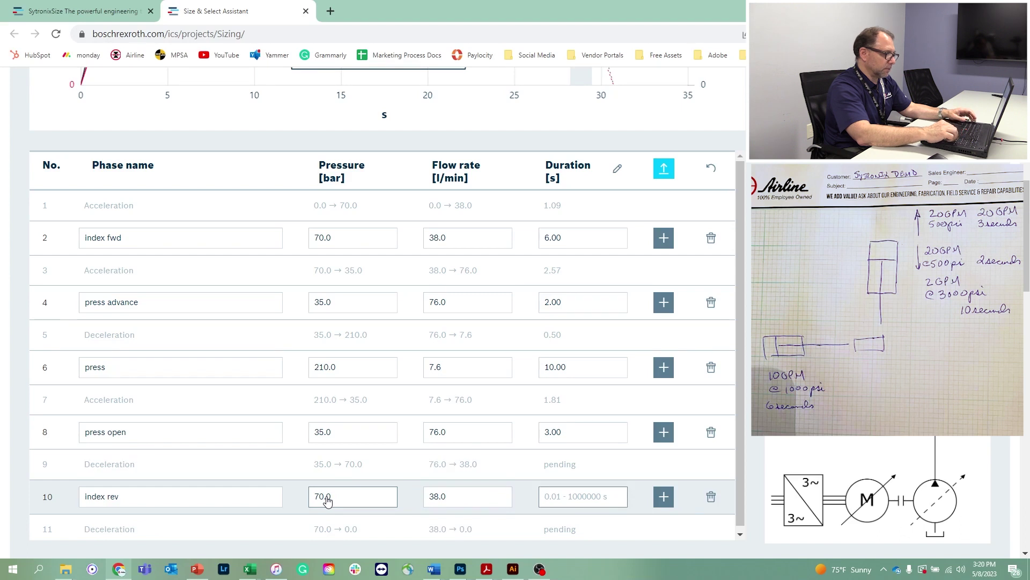
text(6)
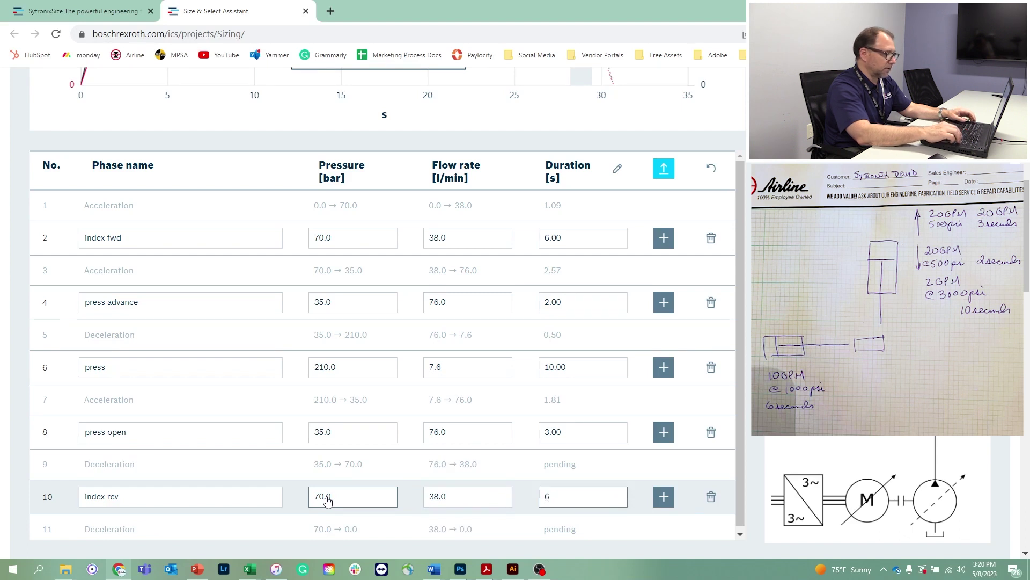
key(Return)
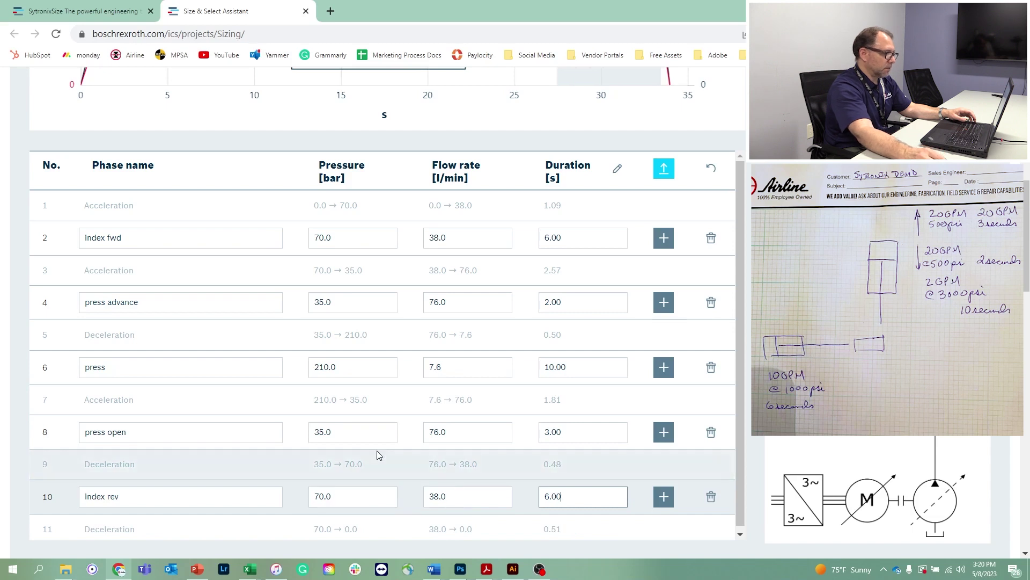
scroll(401, 426, up, 4)
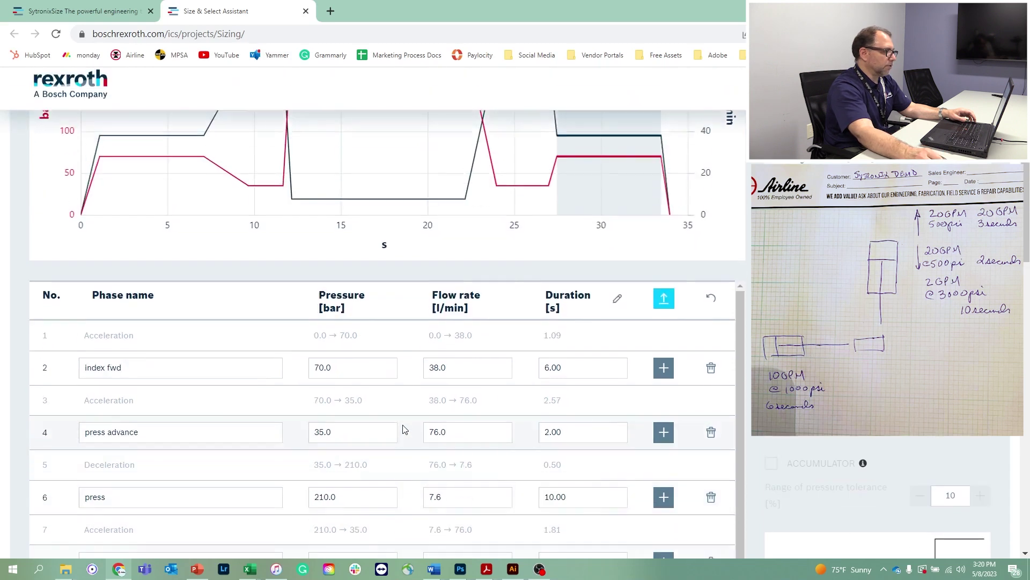
scroll(406, 421, up, 3)
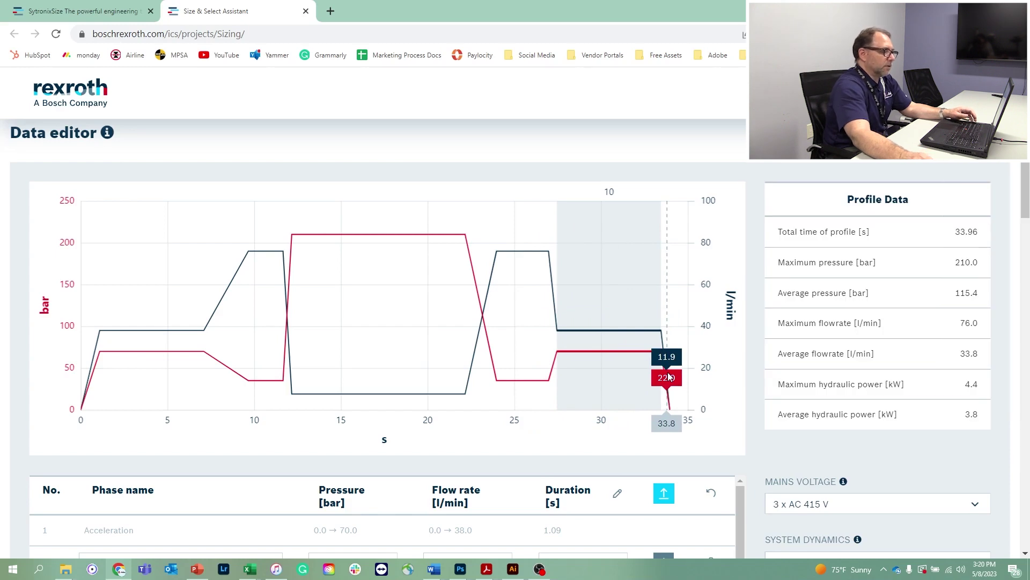
scroll(696, 369, down, 1)
scroll(695, 369, down, 5)
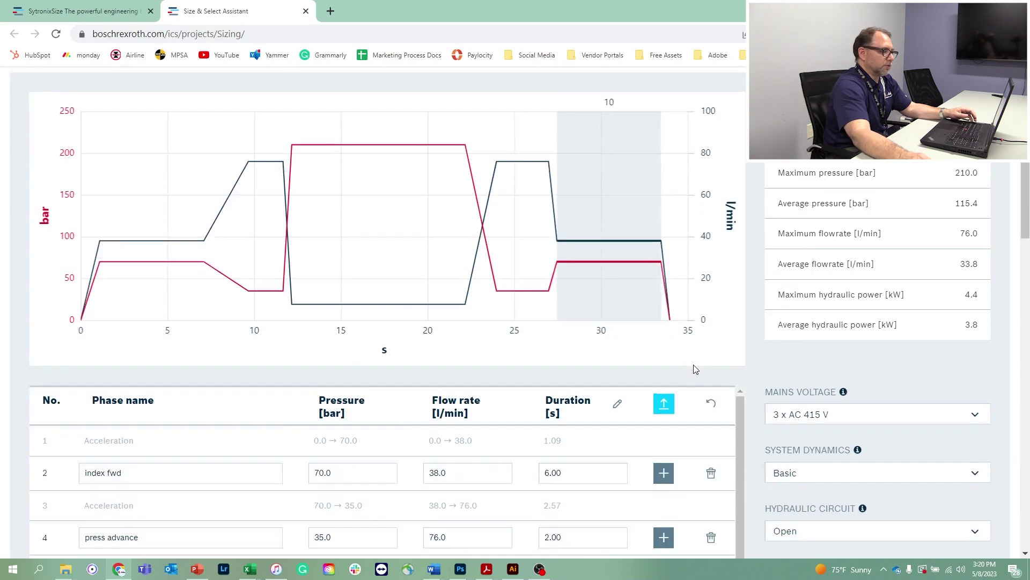
scroll(699, 359, down, 1)
scroll(892, 380, down, 2)
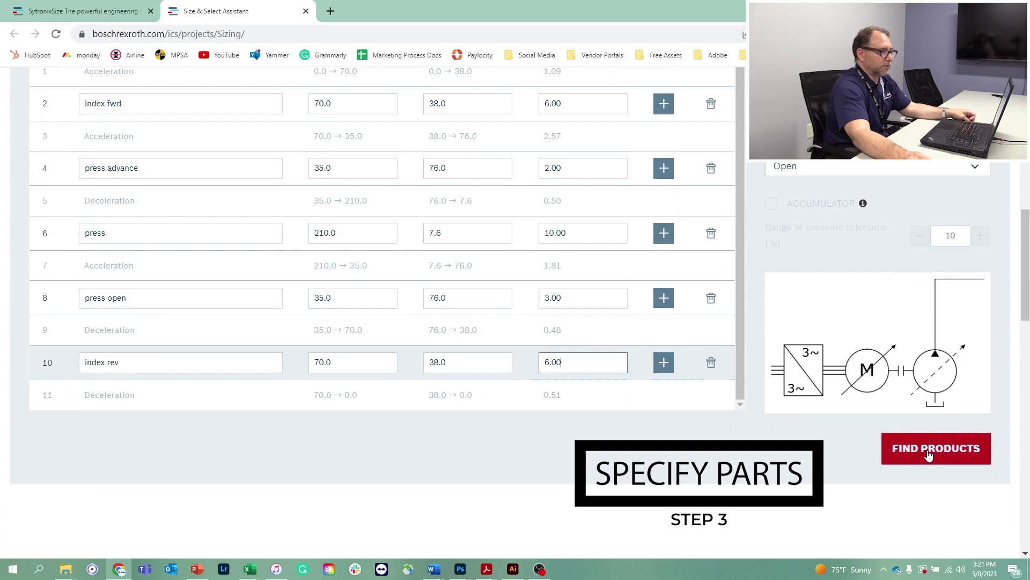
click(929, 453)
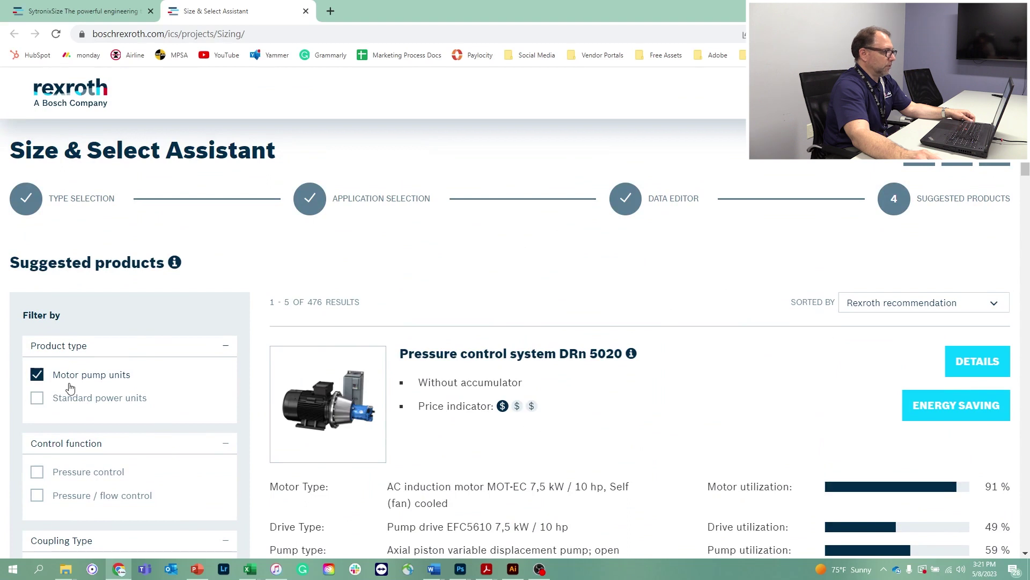
- Browse the 476 suggested products and finalize the top DRn 5020 system without accumulator
scroll(85, 391, down, 1)
scroll(156, 378, down, 3)
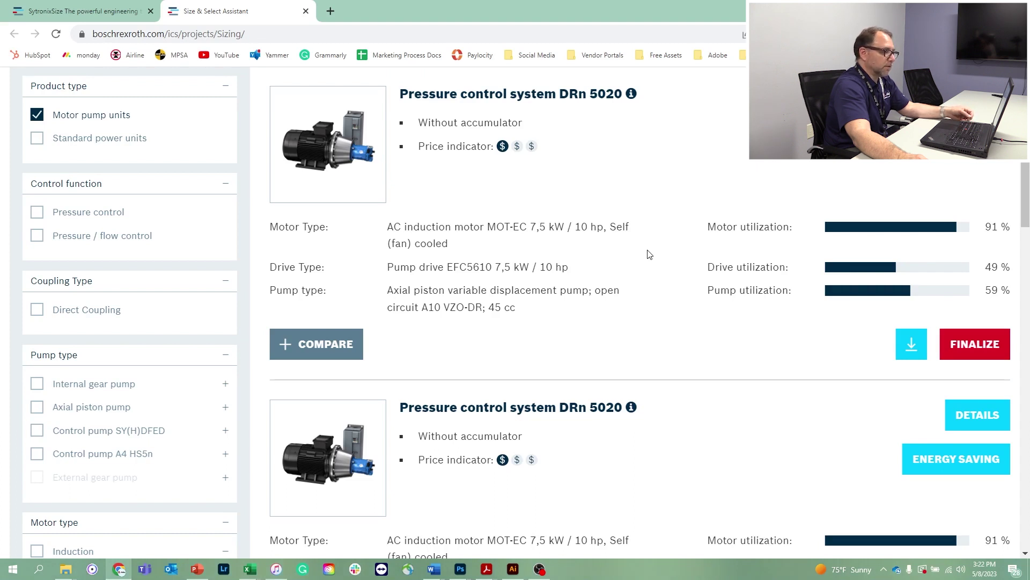
scroll(650, 255, down, 3)
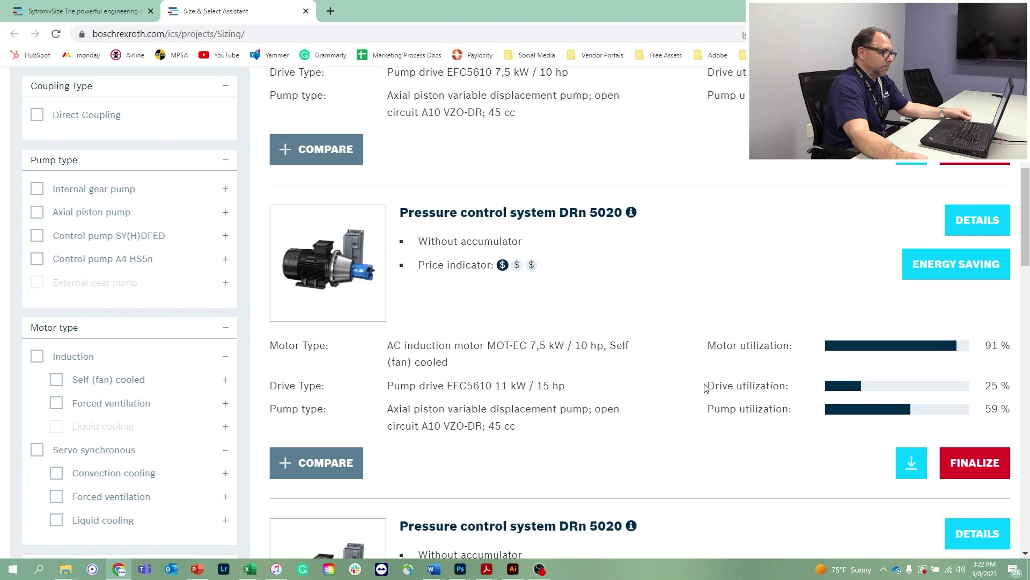
scroll(706, 388, down, 2)
scroll(706, 389, down, 1)
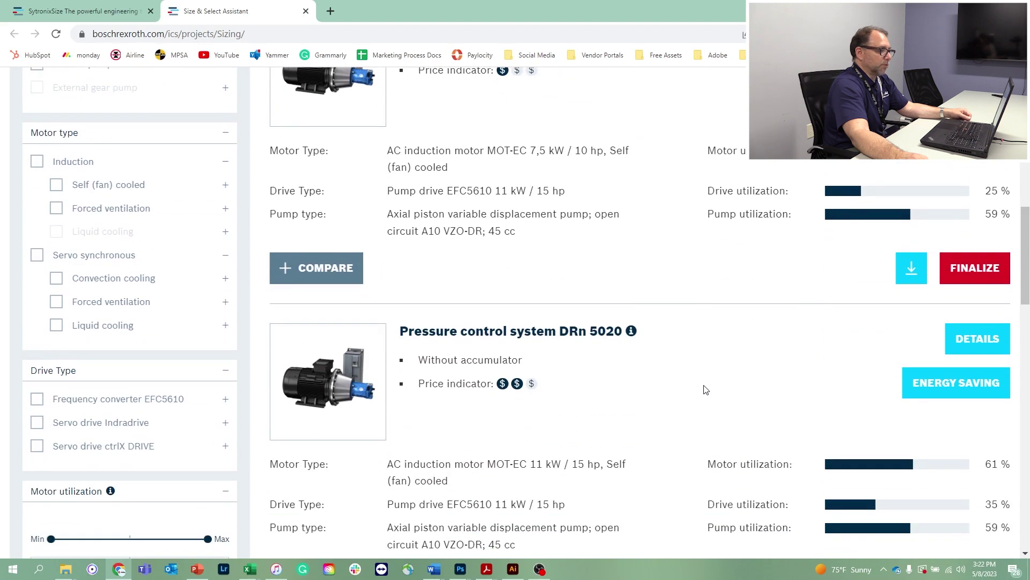
scroll(703, 388, down, 2)
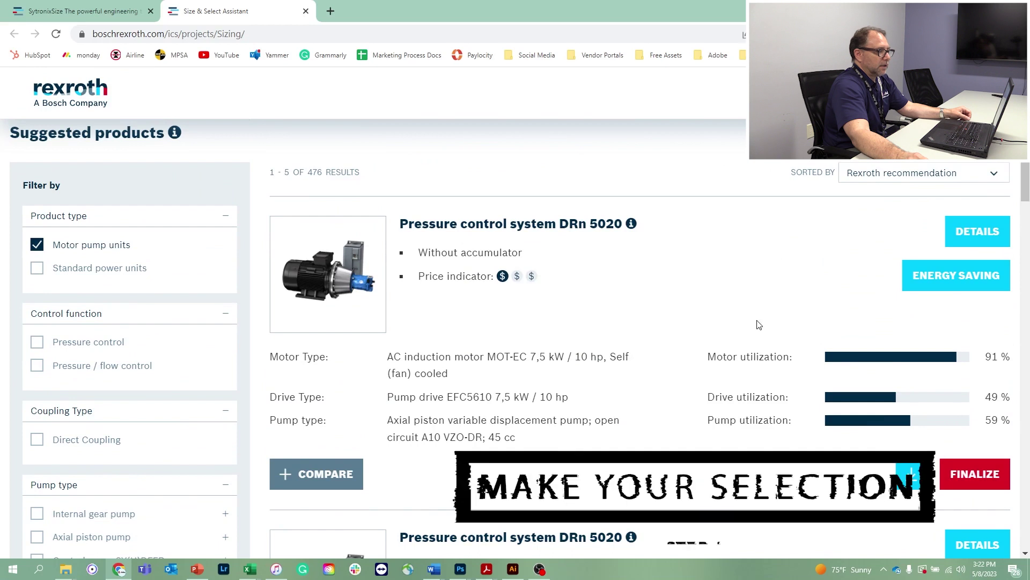
click(974, 475)
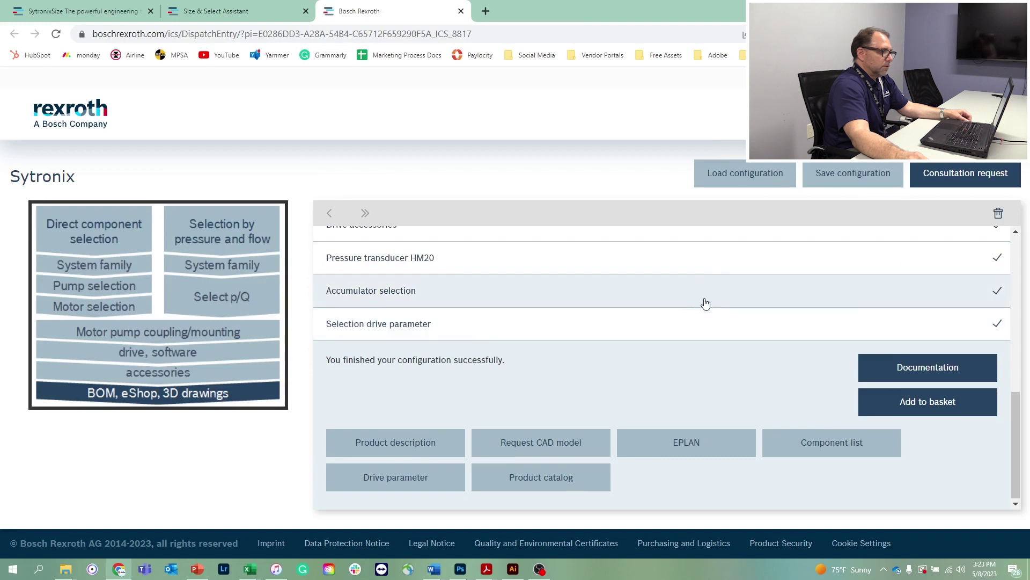
- Review the finished Sytronix configuration and request its sizing documentation PDF
scroll(705, 304, up, 8)
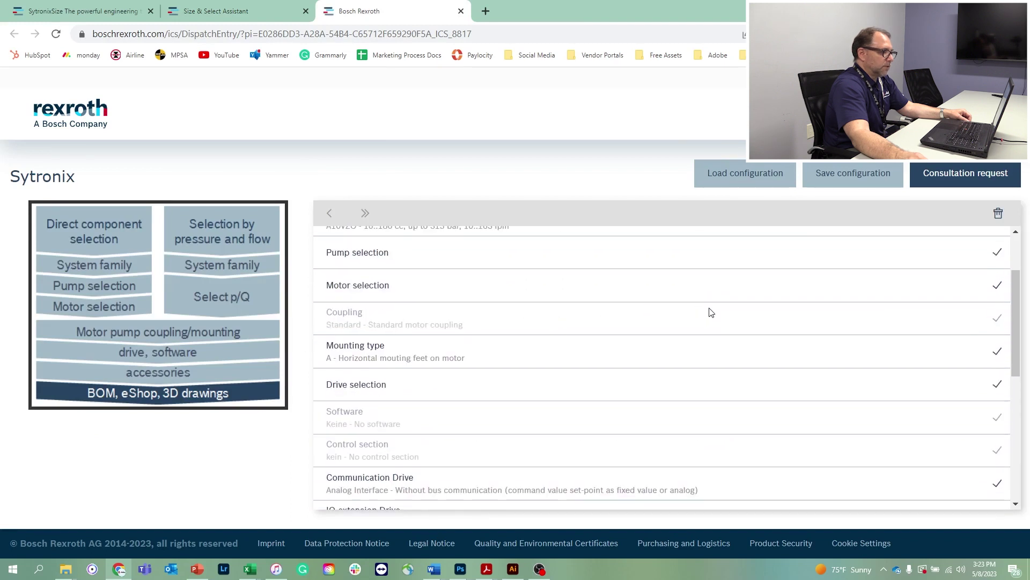
scroll(711, 312, up, 3)
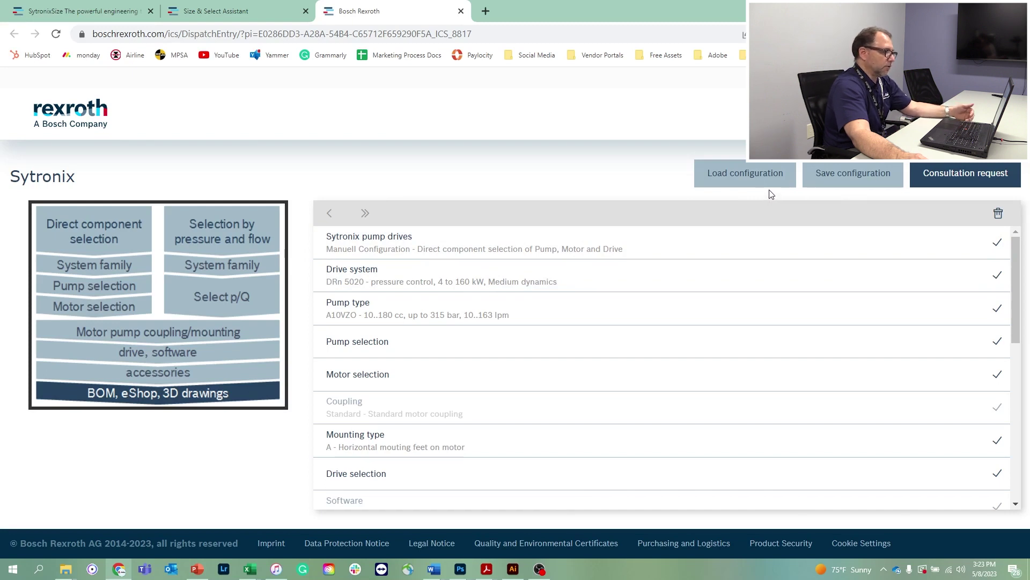
scroll(831, 296, down, 4)
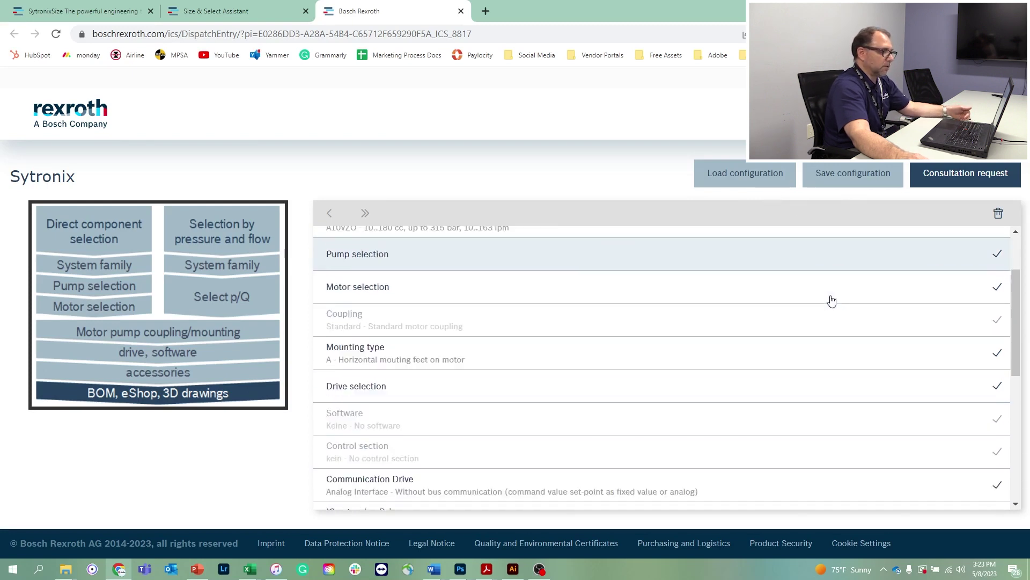
scroll(835, 301, down, 3)
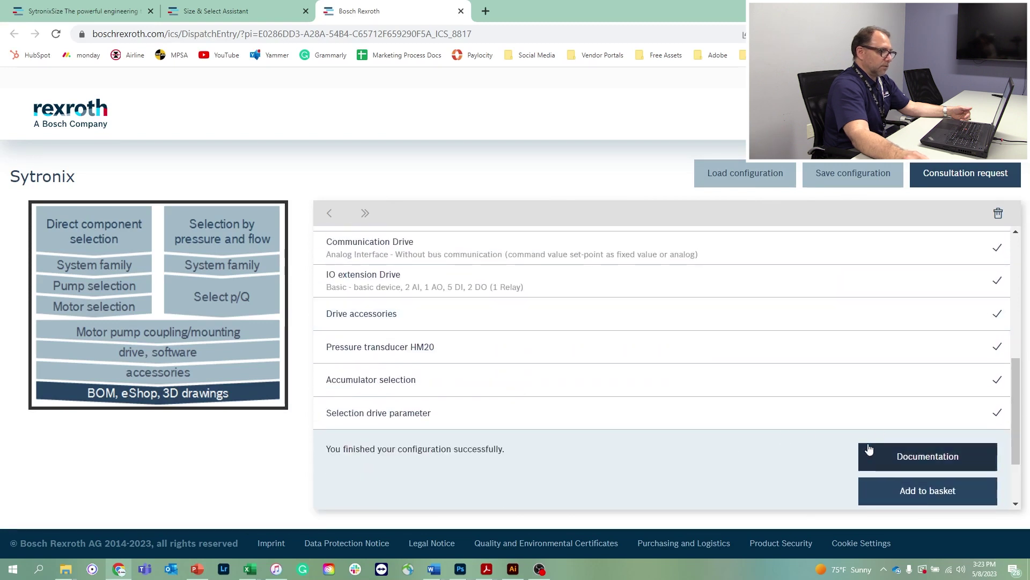
click(920, 459)
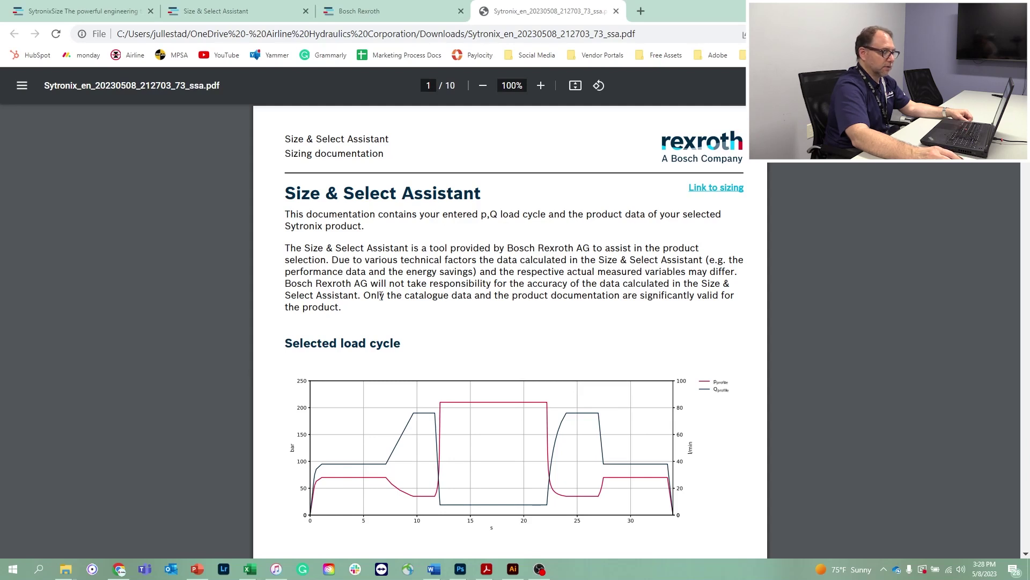
- Scroll the sizing PDF to page 2's DRn 5020 motor, drive and pump utilizations (91%, 49%, 59%)
scroll(405, 307, down, 1)
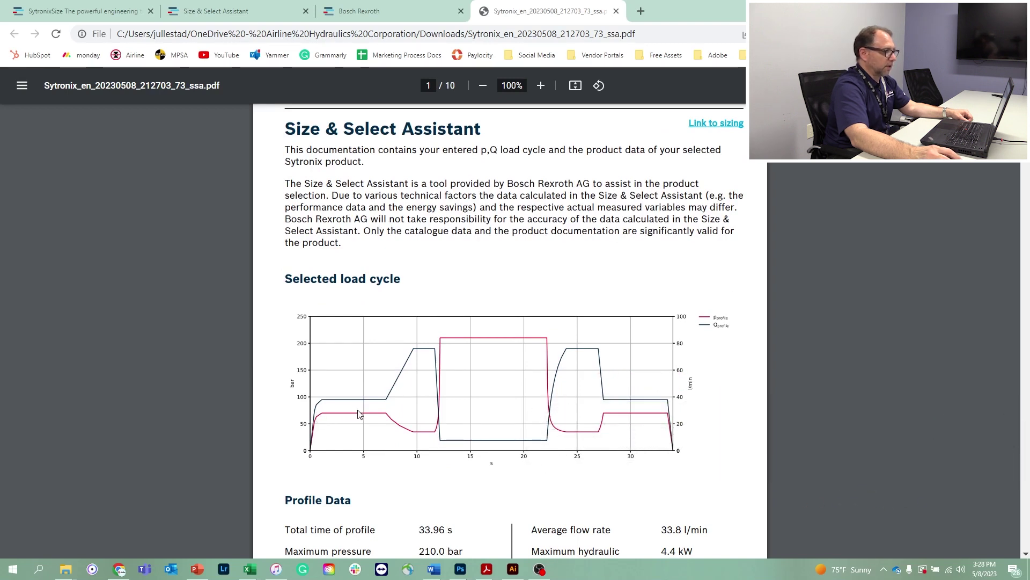
scroll(353, 415, down, 2)
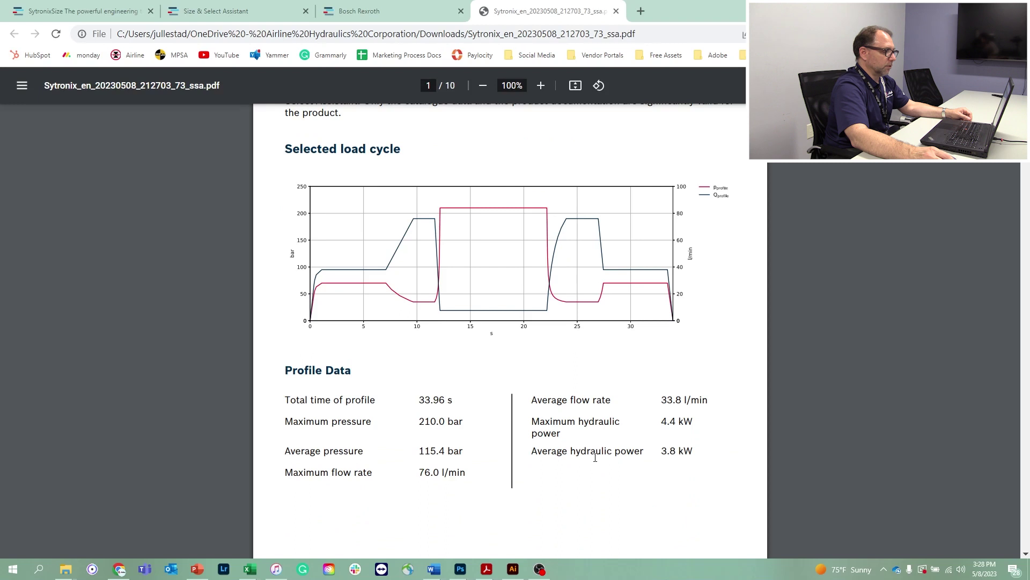
scroll(595, 458, down, 10)
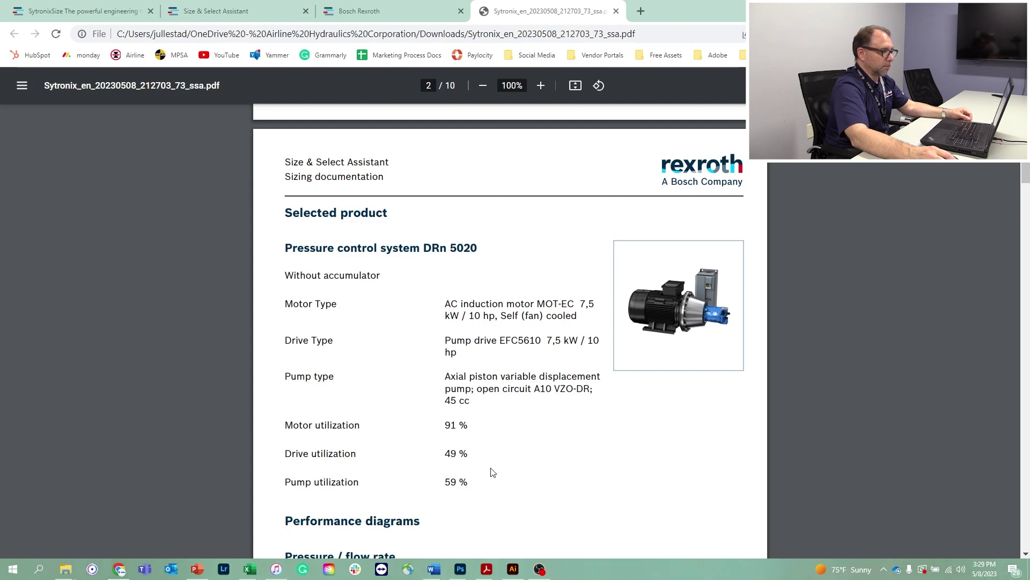
- Scroll past the performance diagrams to page 4's swivel angle, torque and speed over time charts
scroll(492, 472, down, 5)
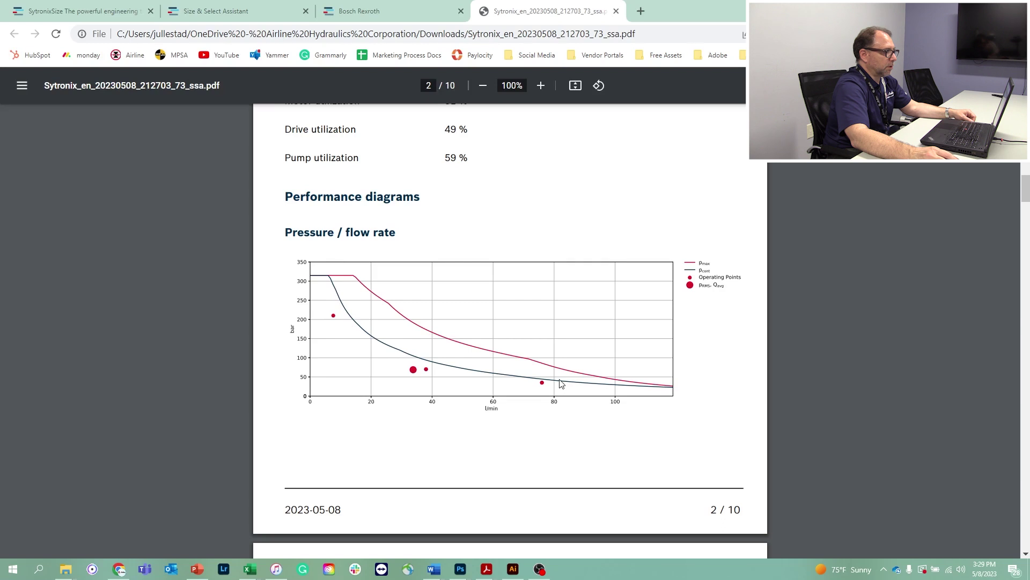
scroll(560, 383, down, 7)
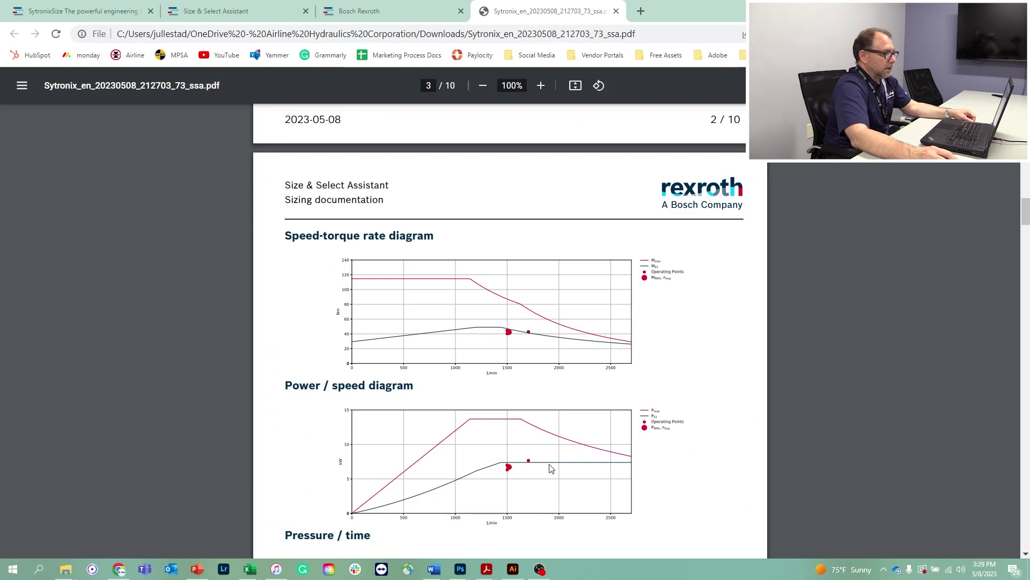
scroll(539, 475, down, 1)
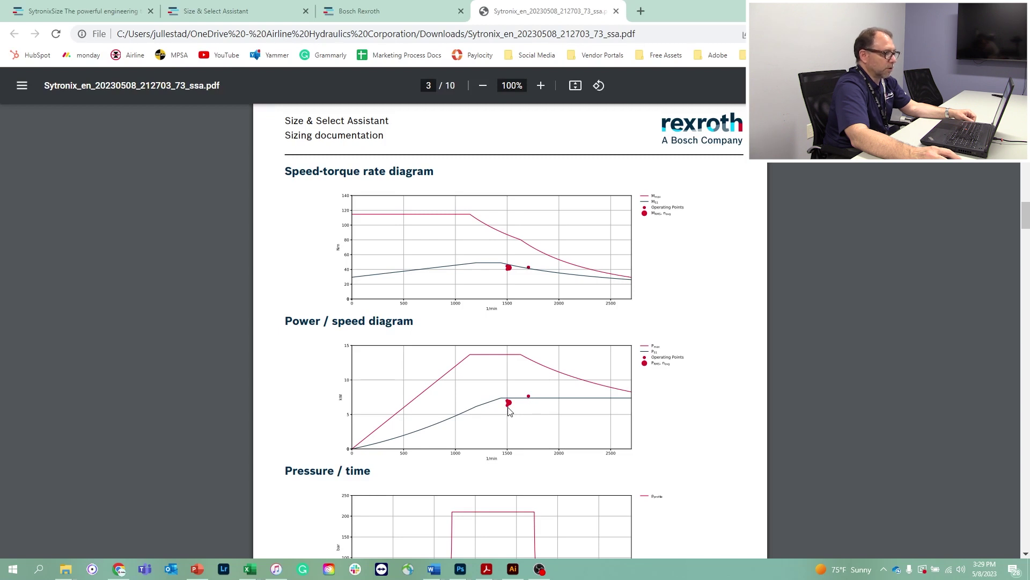
scroll(509, 414, down, 3)
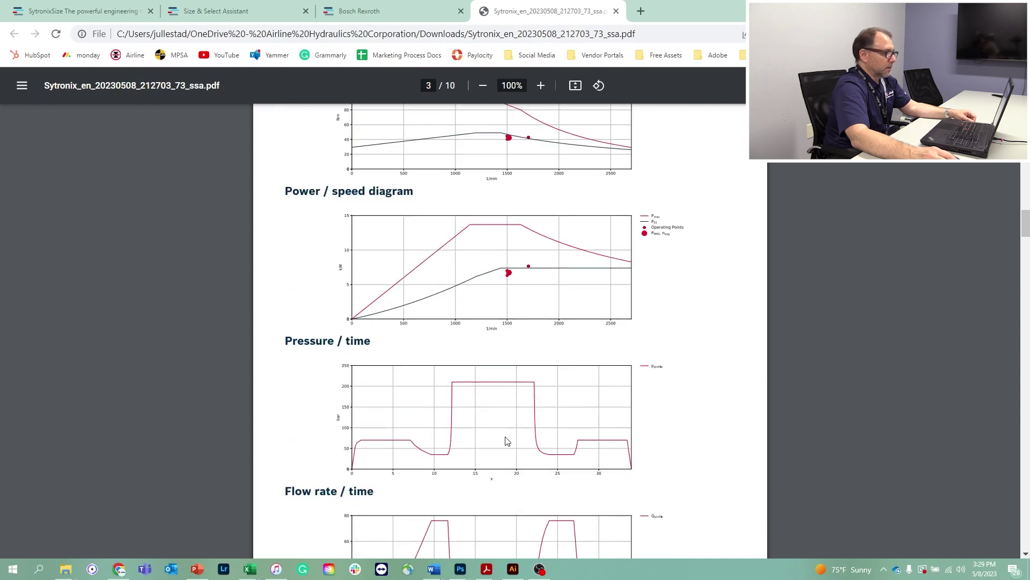
scroll(512, 424, down, 1)
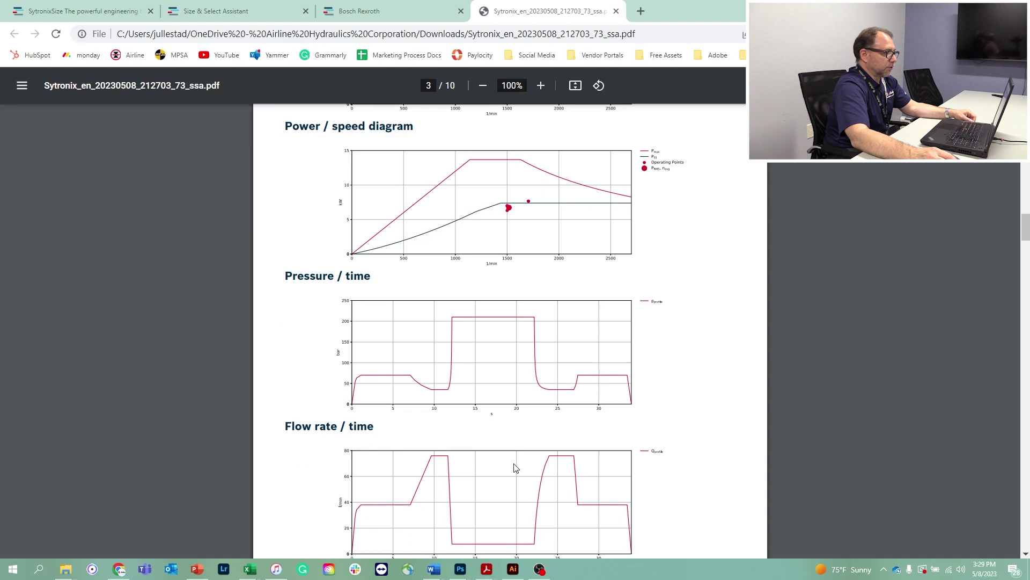
scroll(515, 467, down, 10)
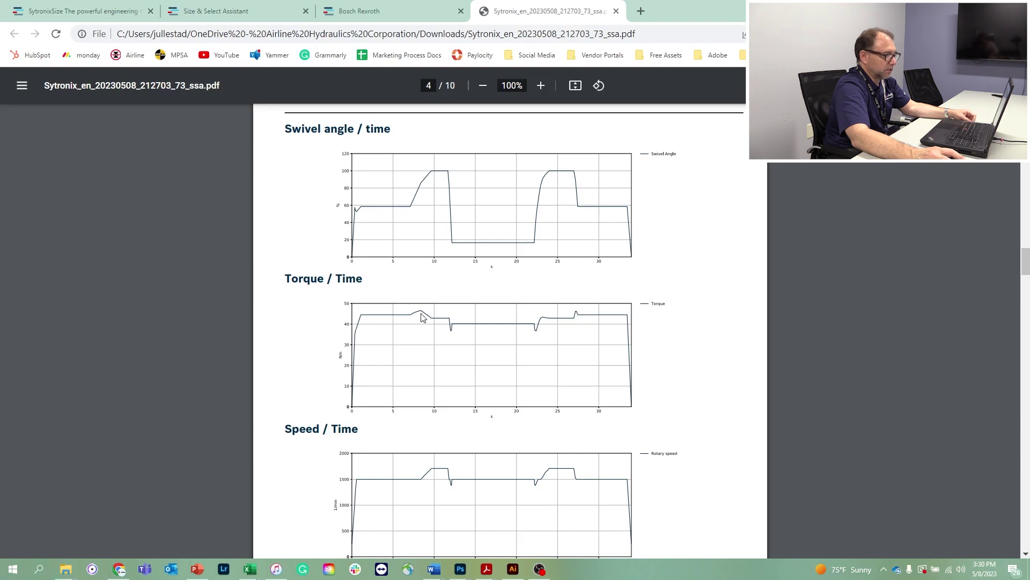
- Scroll past the pump data and Energy Saving page to page 8's Input Data: 415 V, open circuit, phases
scroll(546, 394, down, 12)
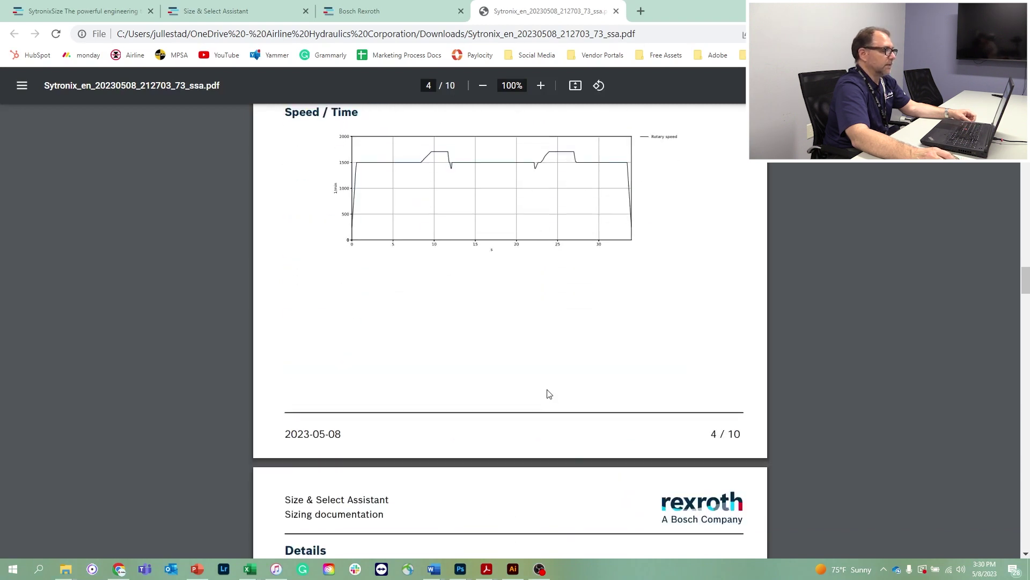
scroll(548, 385, down, 3)
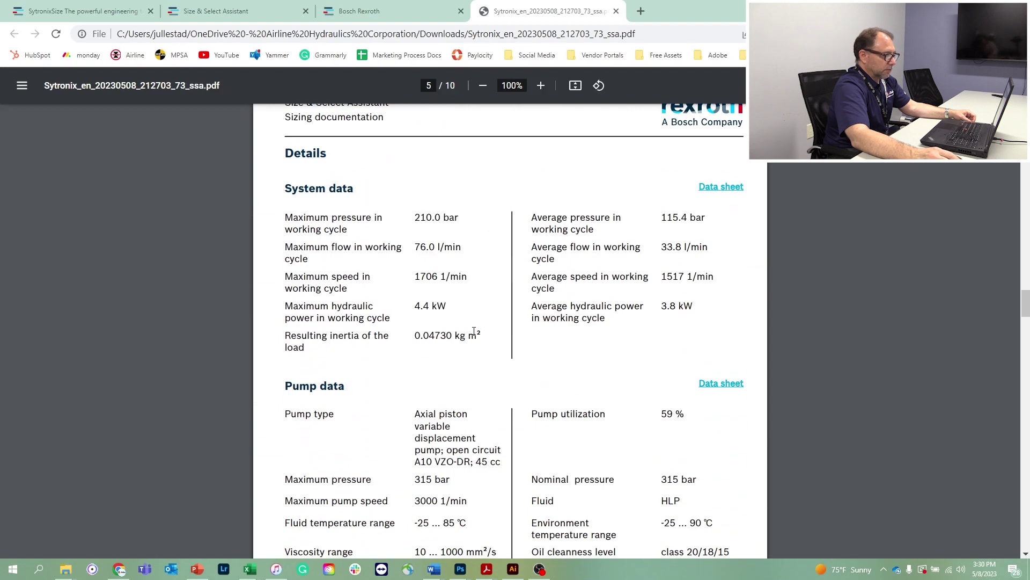
scroll(524, 369, down, 5)
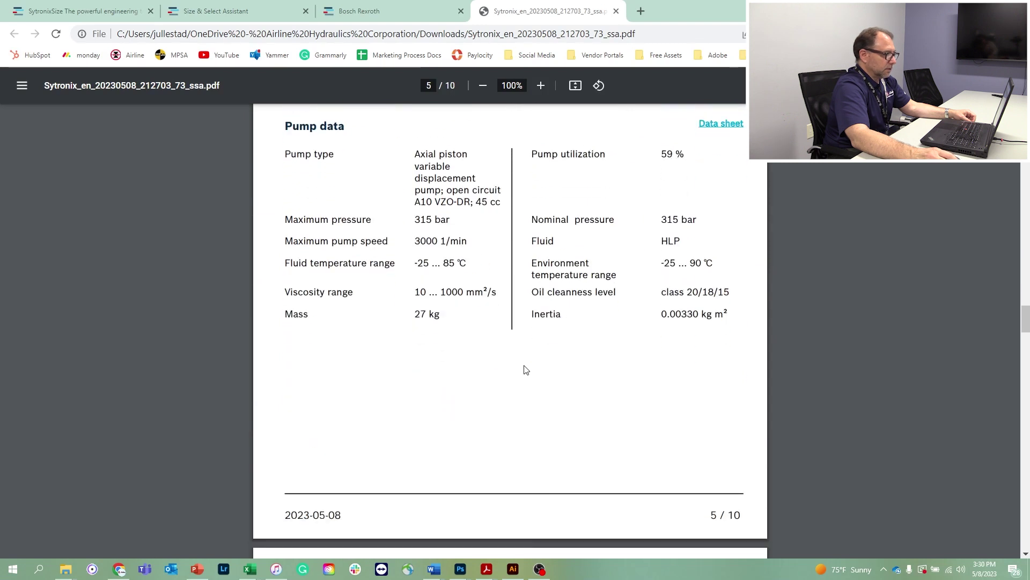
scroll(526, 369, down, 16)
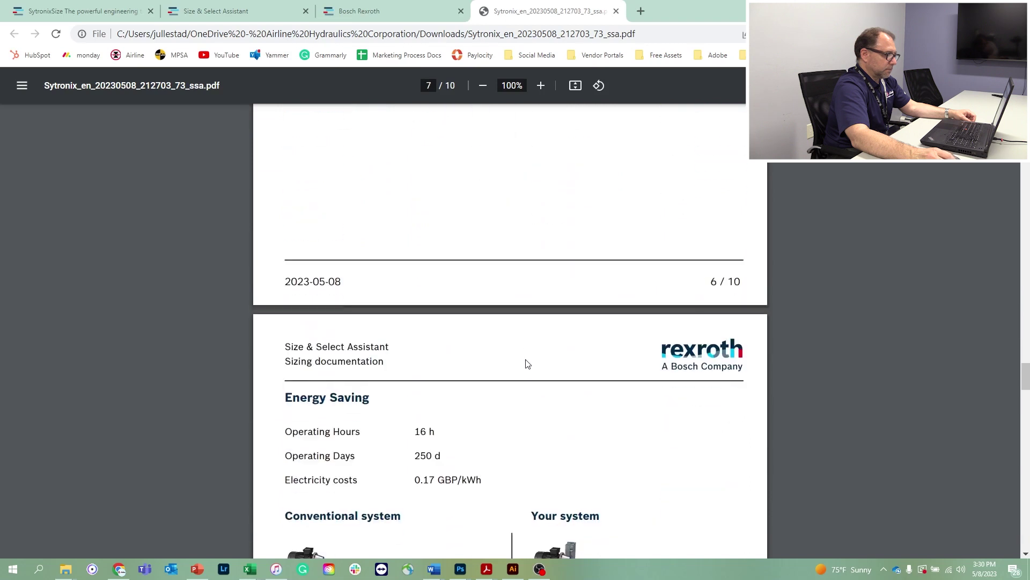
scroll(527, 363, down, 6)
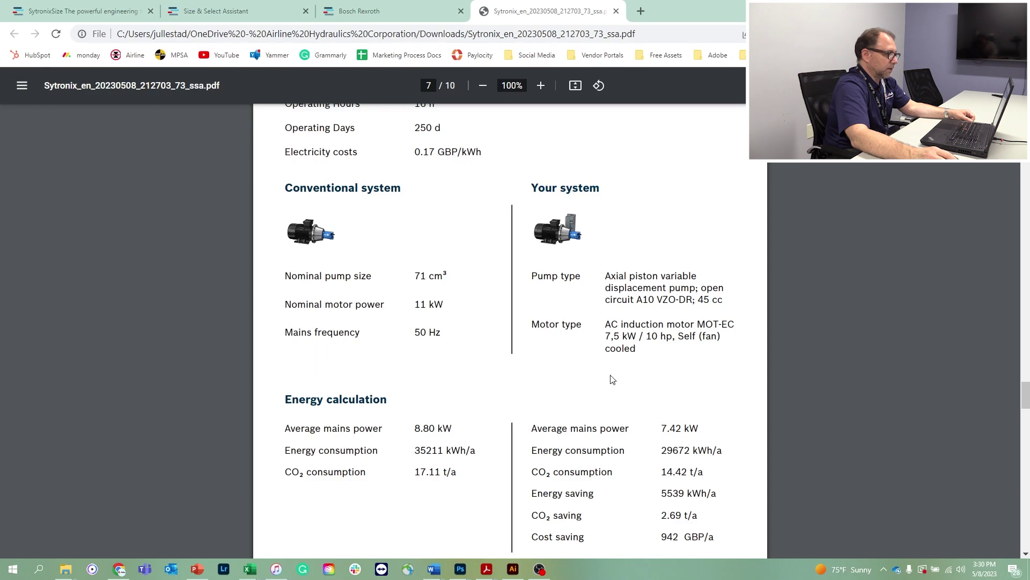
scroll(605, 444, down, 1)
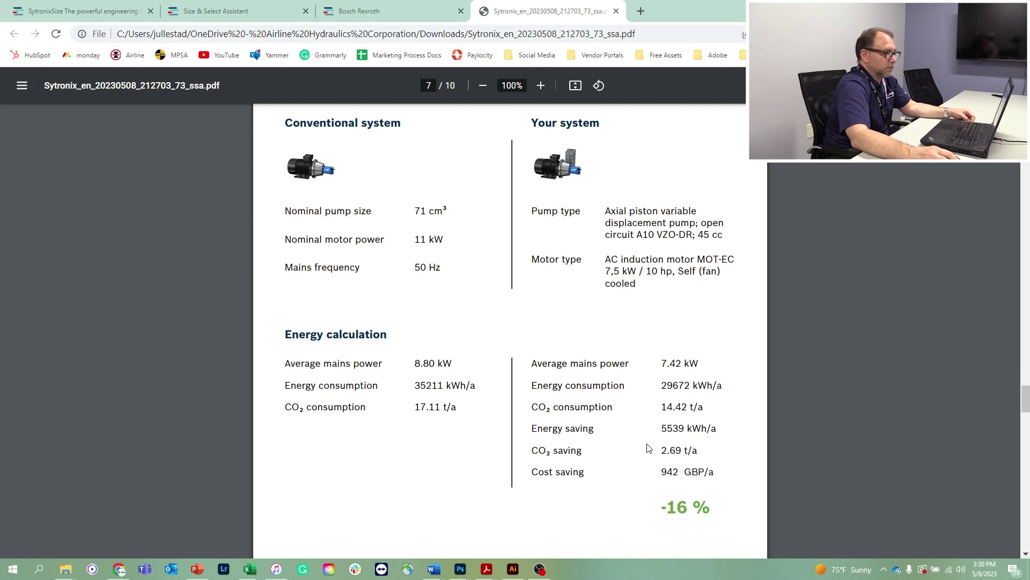
scroll(640, 441, down, 2)
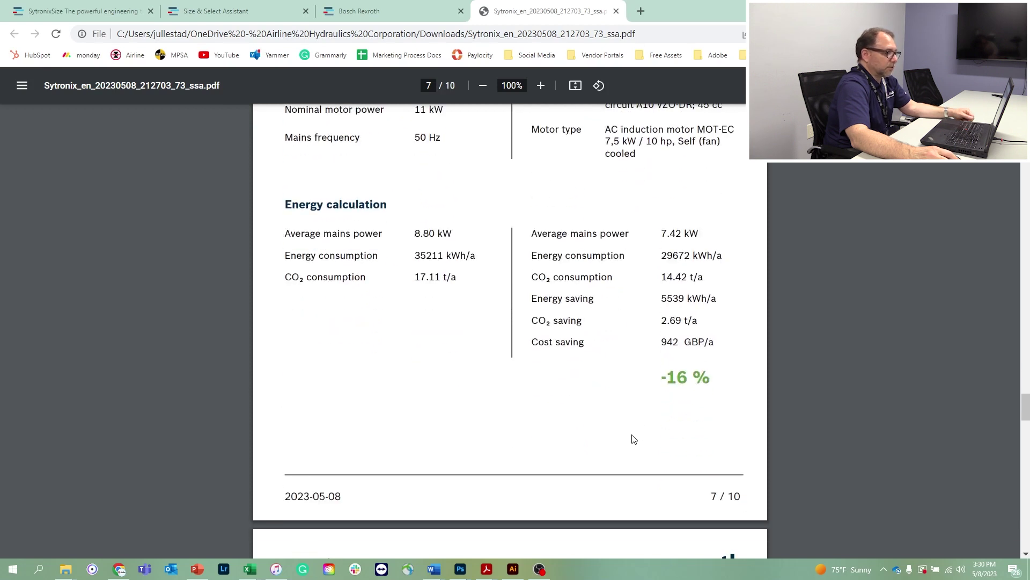
scroll(633, 439, down, 9)
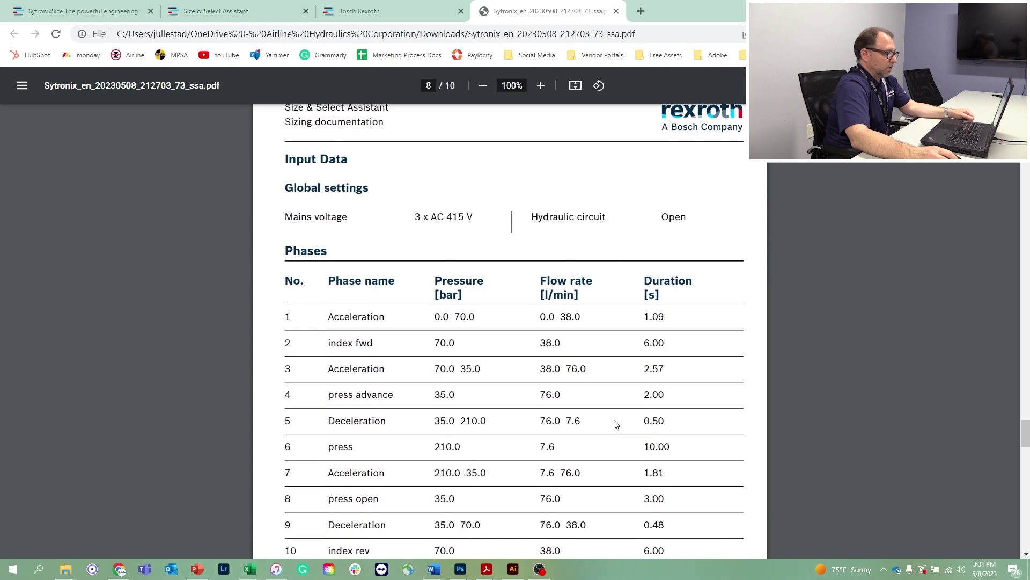
- Scroll past the page 9 configuration description to the page 10 parts list with part numbers and data sheets
scroll(605, 418, down, 1)
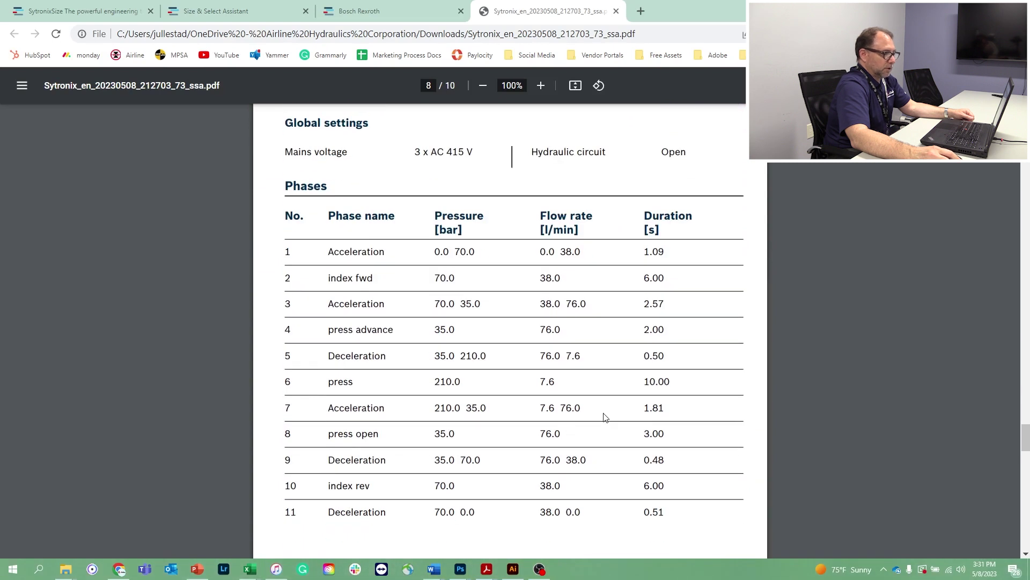
scroll(606, 417, down, 8)
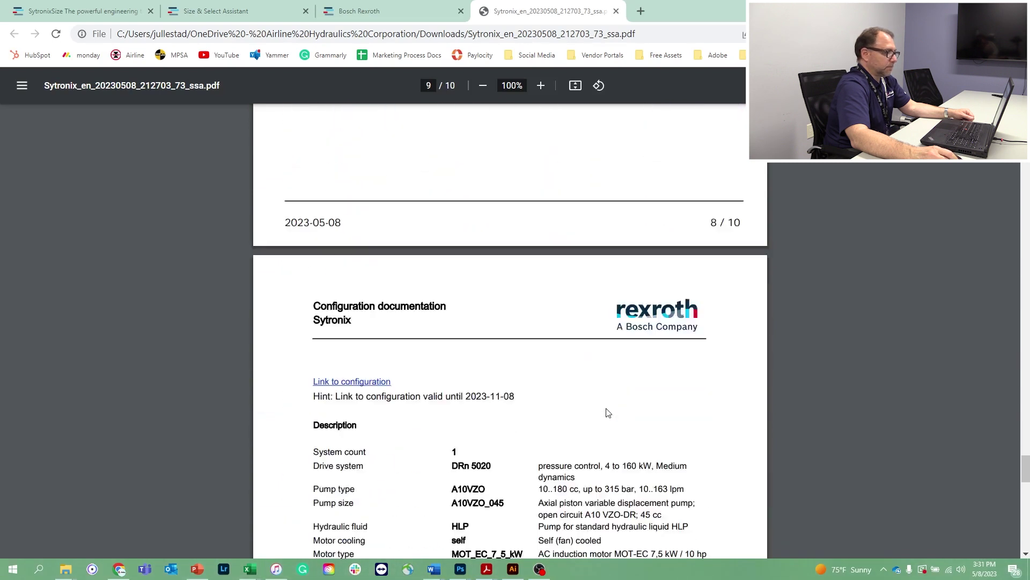
scroll(605, 408, down, 1)
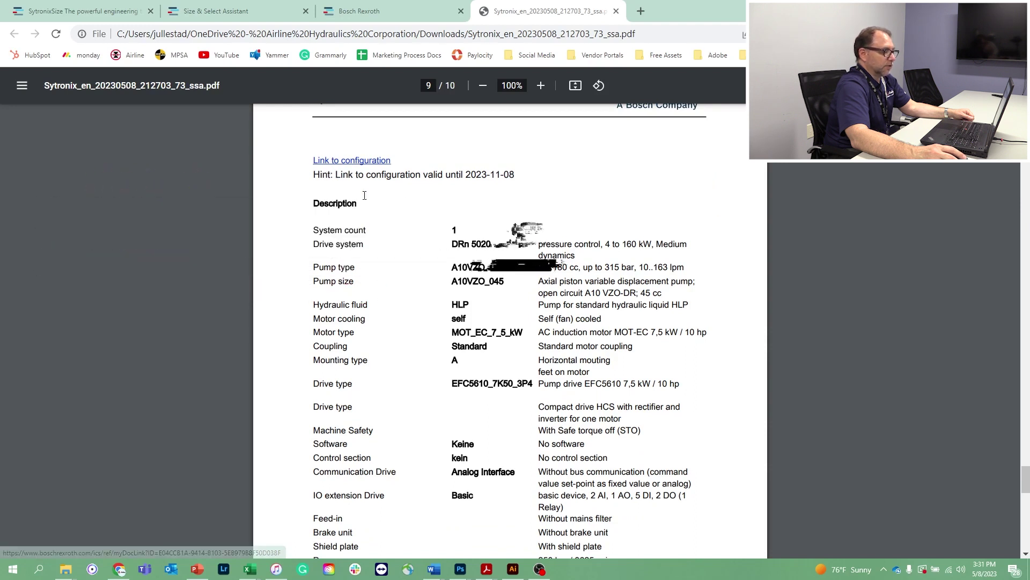
scroll(427, 338, down, 11)
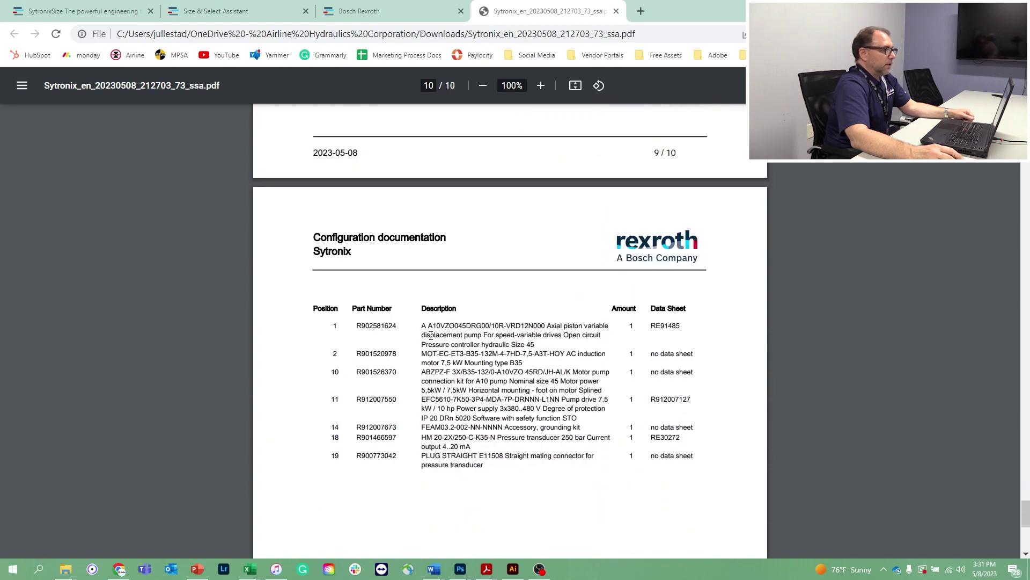
scroll(433, 333, down, 1)
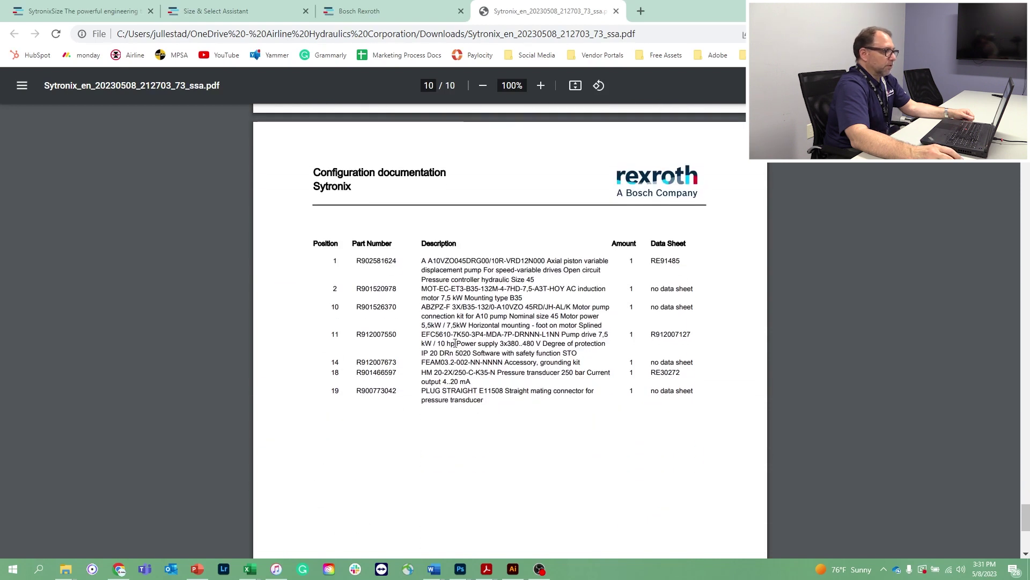